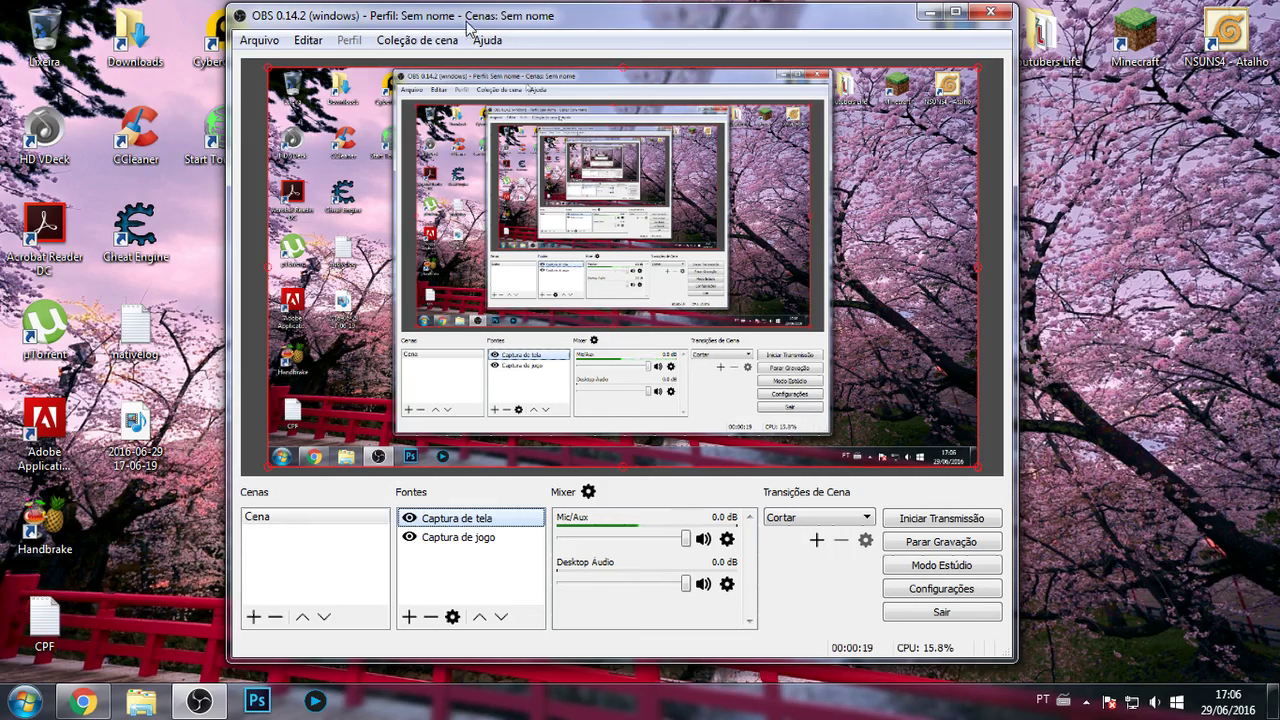
# Switch to Chrome and replace the YouTube videos page with a blank new tab.
pyautogui.moveTo(472, 17); pyautogui.dragTo(462, 27)
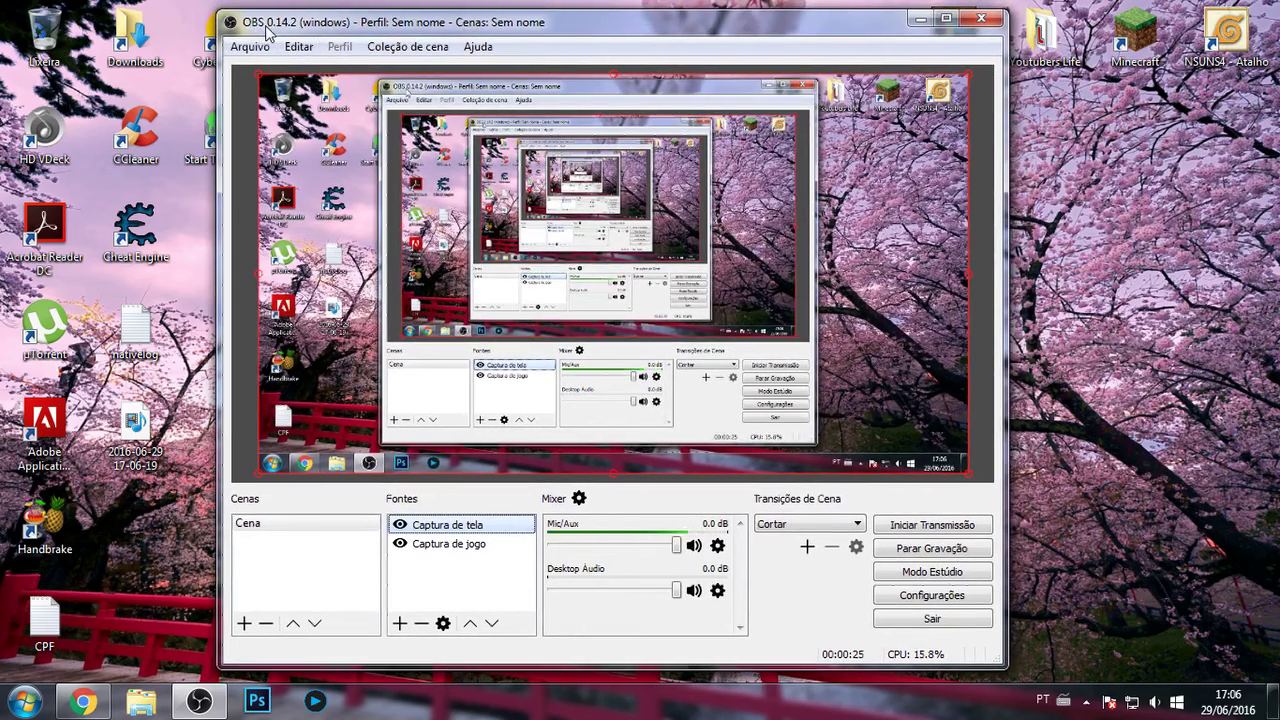
pyautogui.click(83, 703)
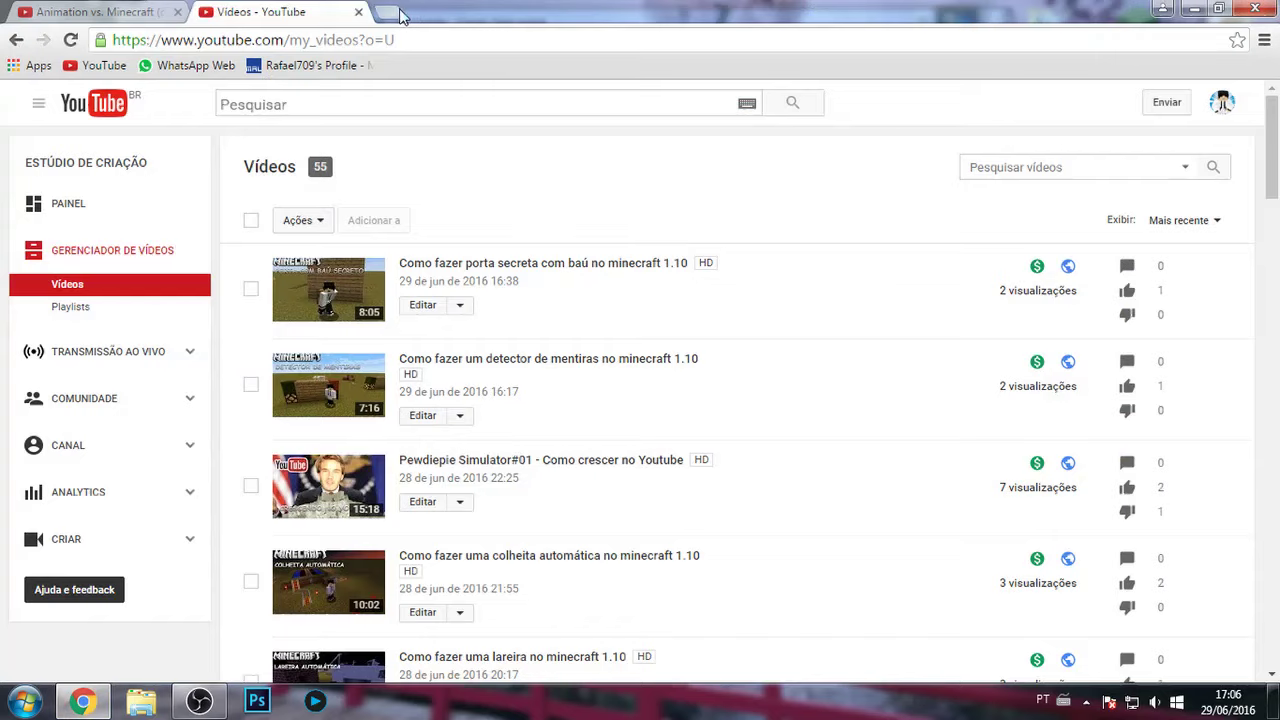
pyautogui.click(372, 13)
pyautogui.click(358, 12)
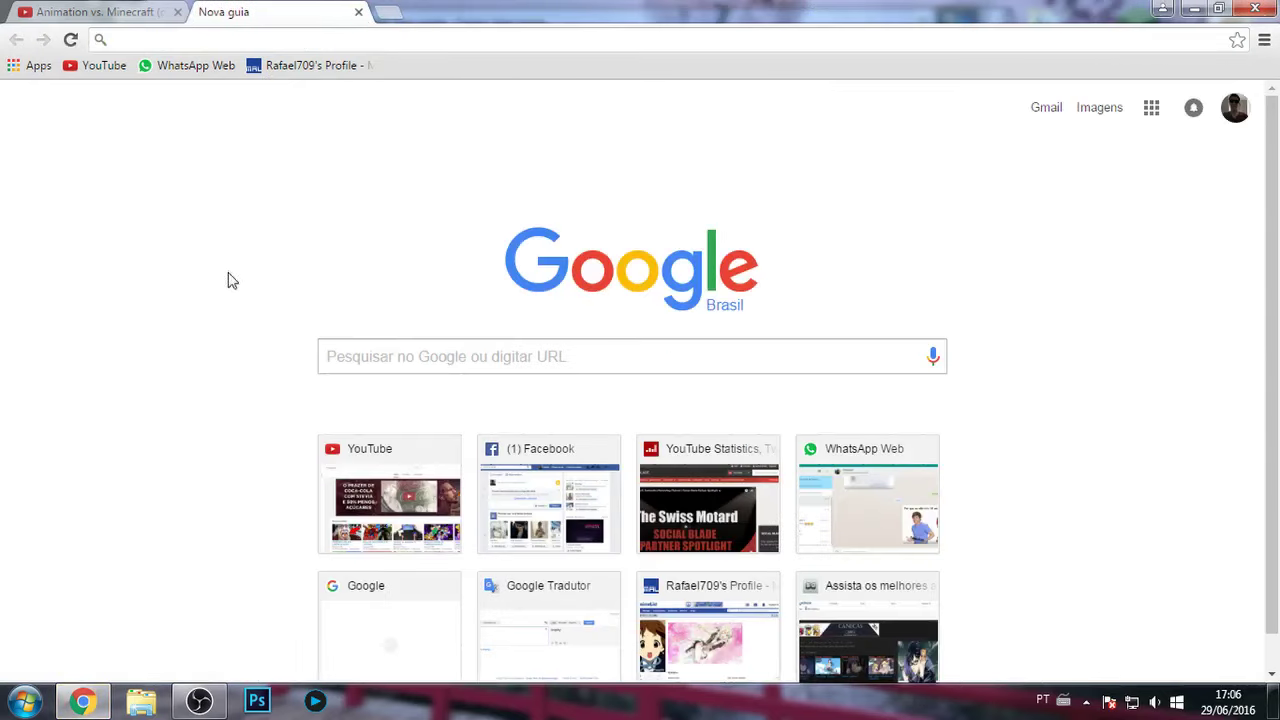
# Search Google for "obs studio" and open the download page of the Open Broadcaster Software site.
pyautogui.write('obs')
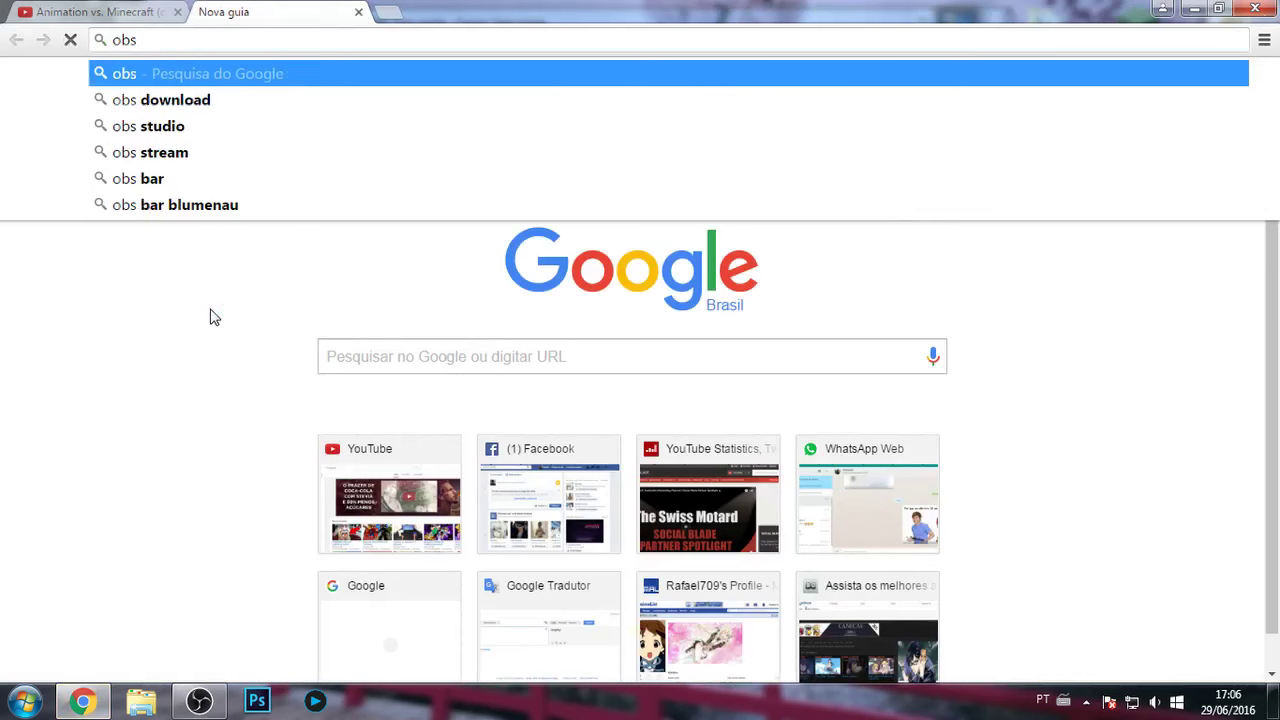
pyautogui.click(175, 126)
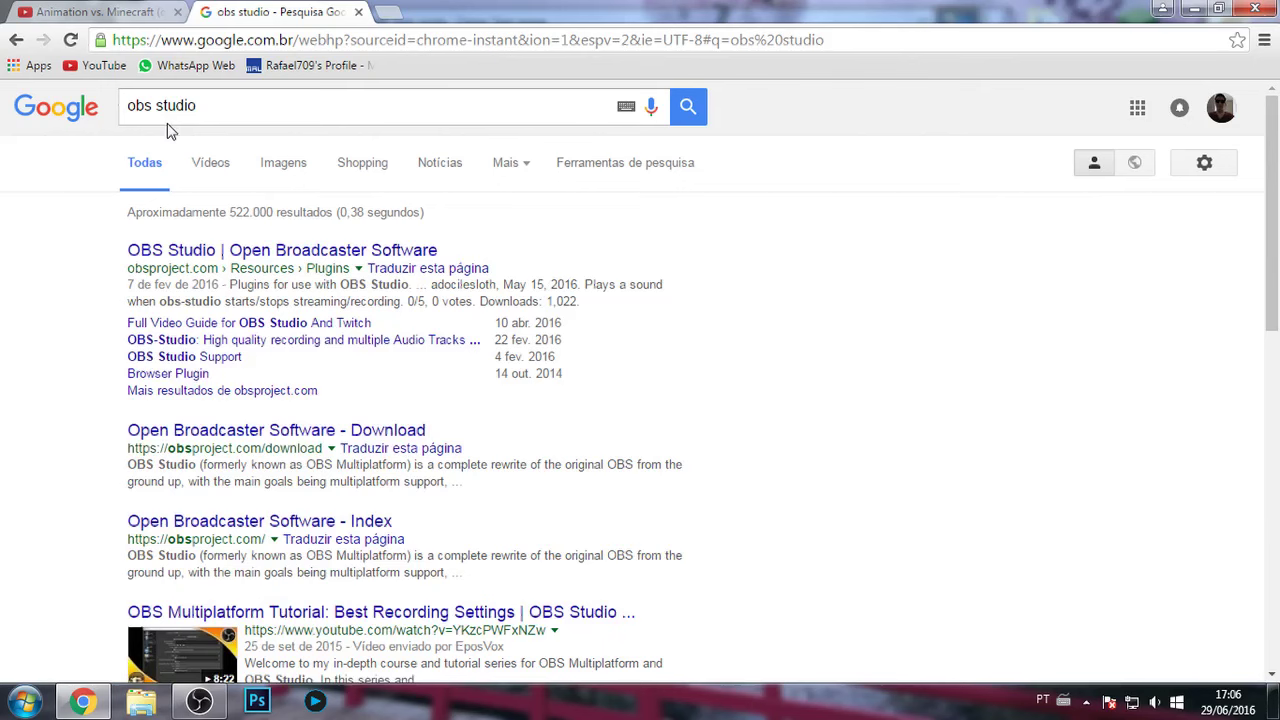
pyautogui.click(183, 251)
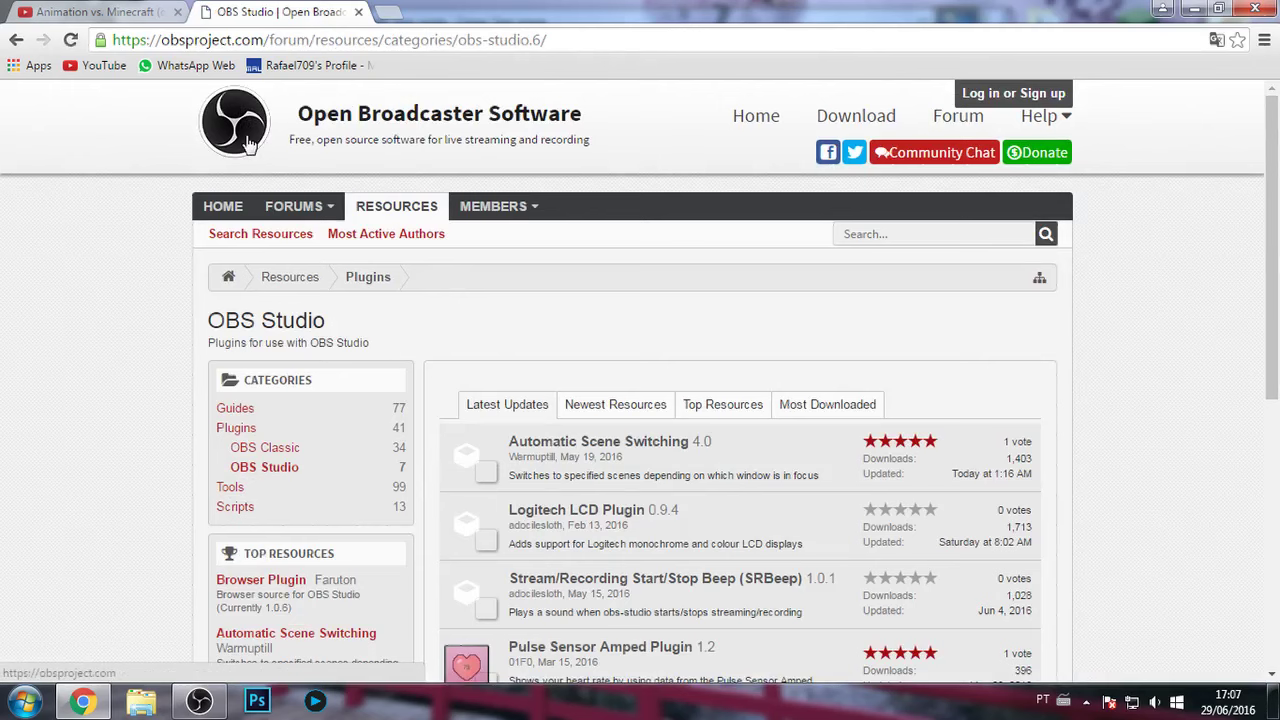
pyautogui.click(838, 118)
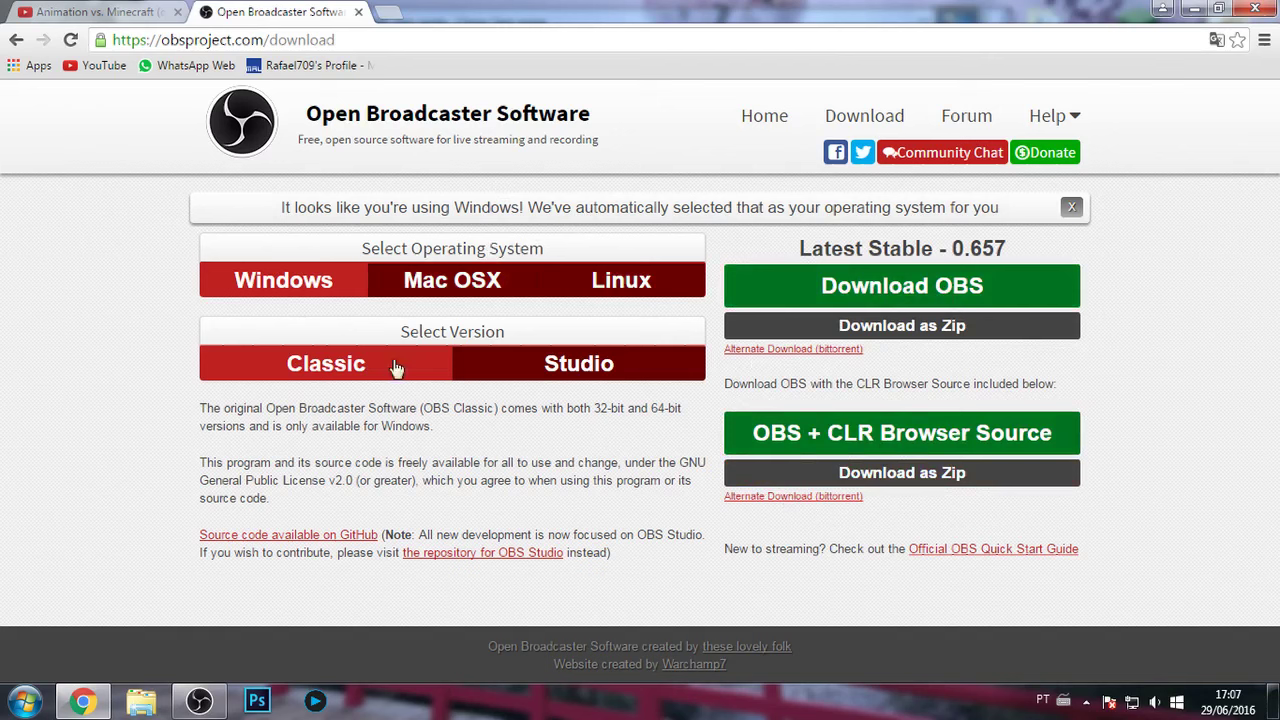
# Switch back to OBS and open its settings dialog, placing it clear near the upper edge of the desktop.
pyautogui.click(199, 701)
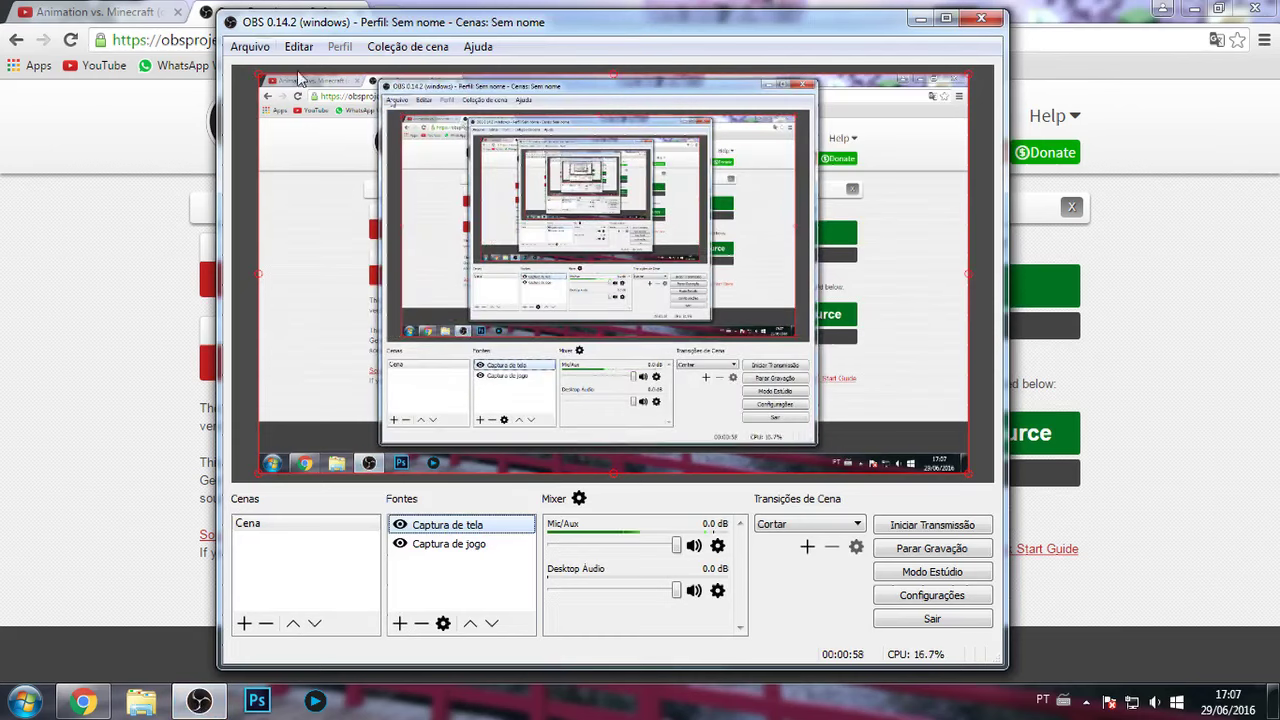
pyautogui.moveTo(700, 64); pyautogui.dragTo(657, 30)
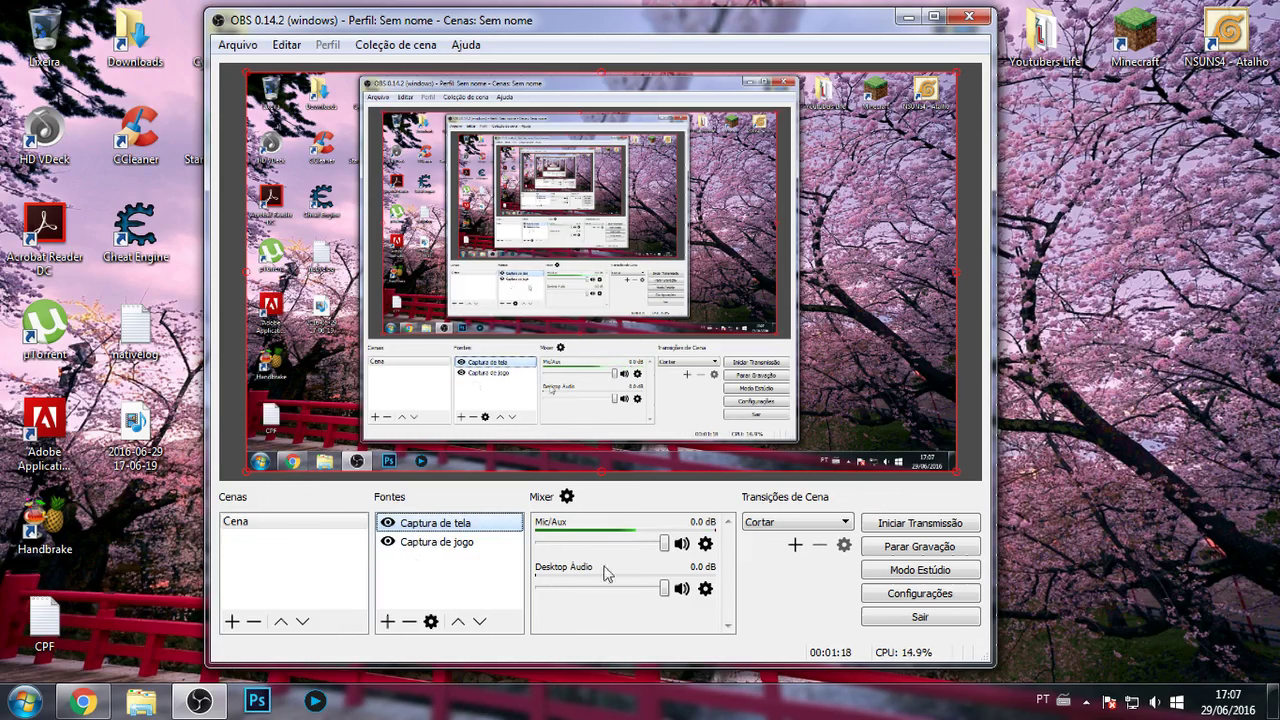
pyautogui.click(889, 600)
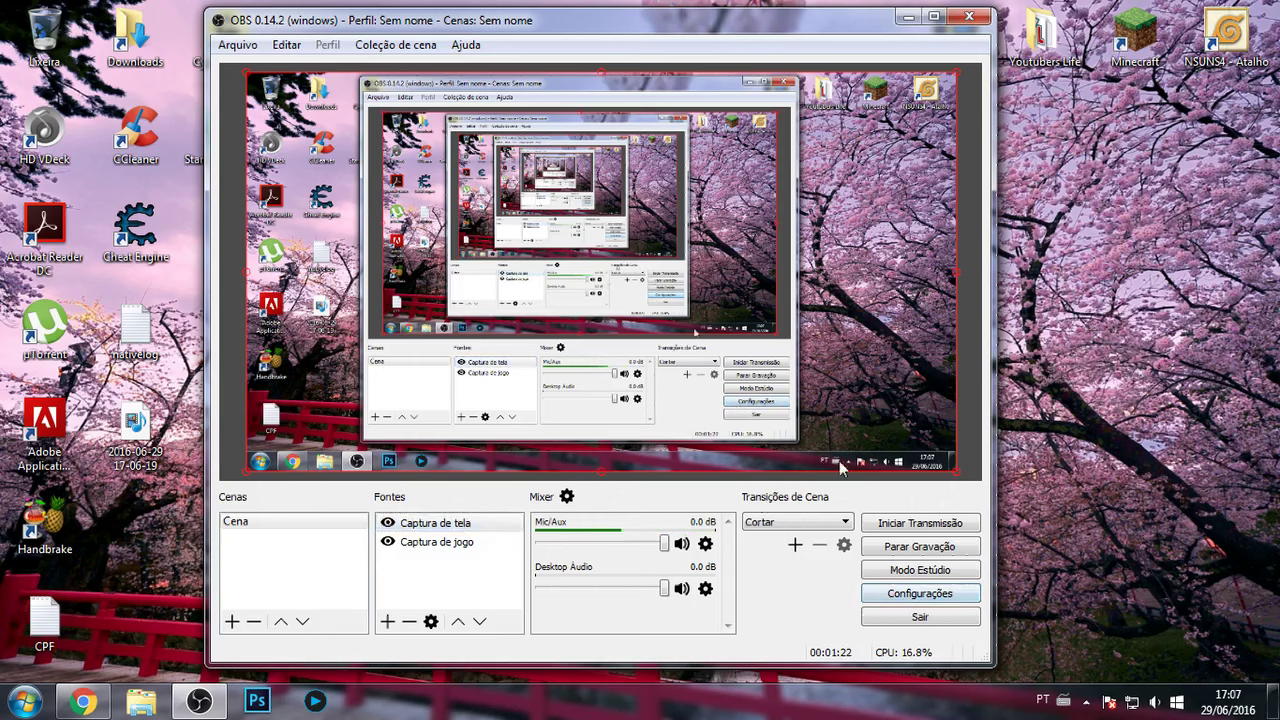
pyautogui.click(899, 603)
pyautogui.moveTo(437, 41); pyautogui.dragTo(363, 33)
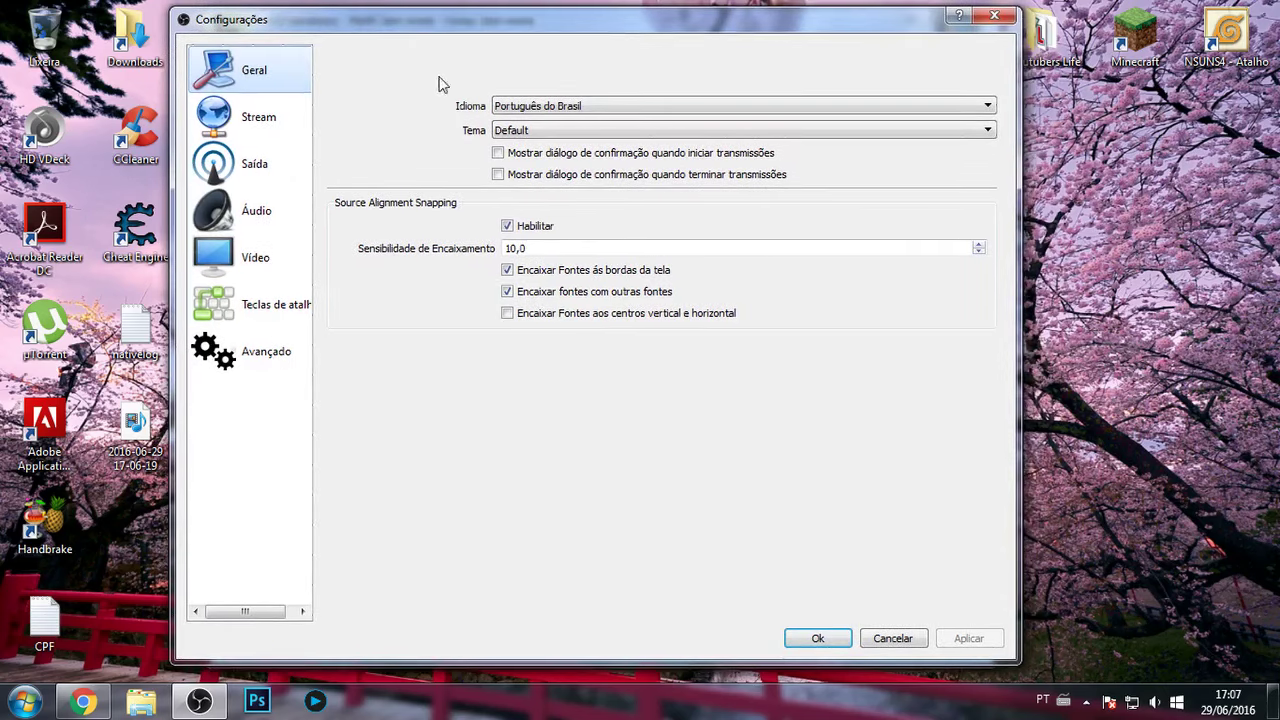
# Check the interface language choices and select the Default theme in the general settings.
pyautogui.click(536, 106)
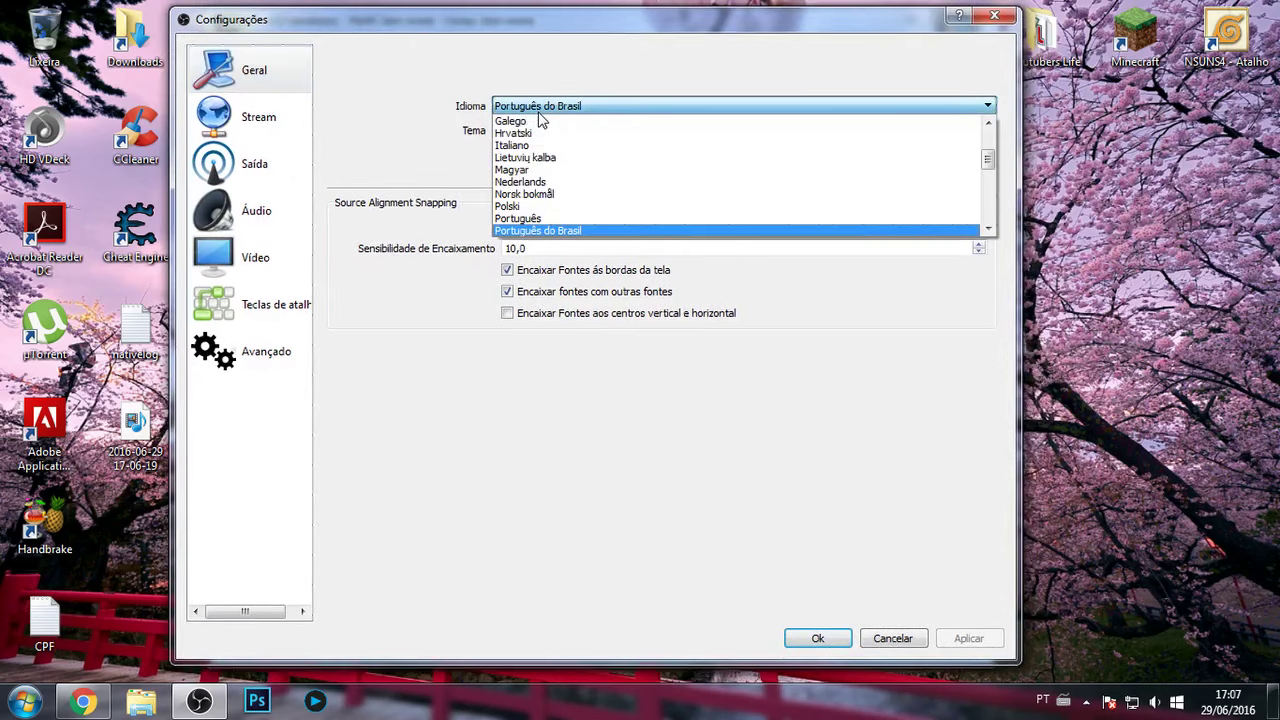
pyautogui.click(539, 114)
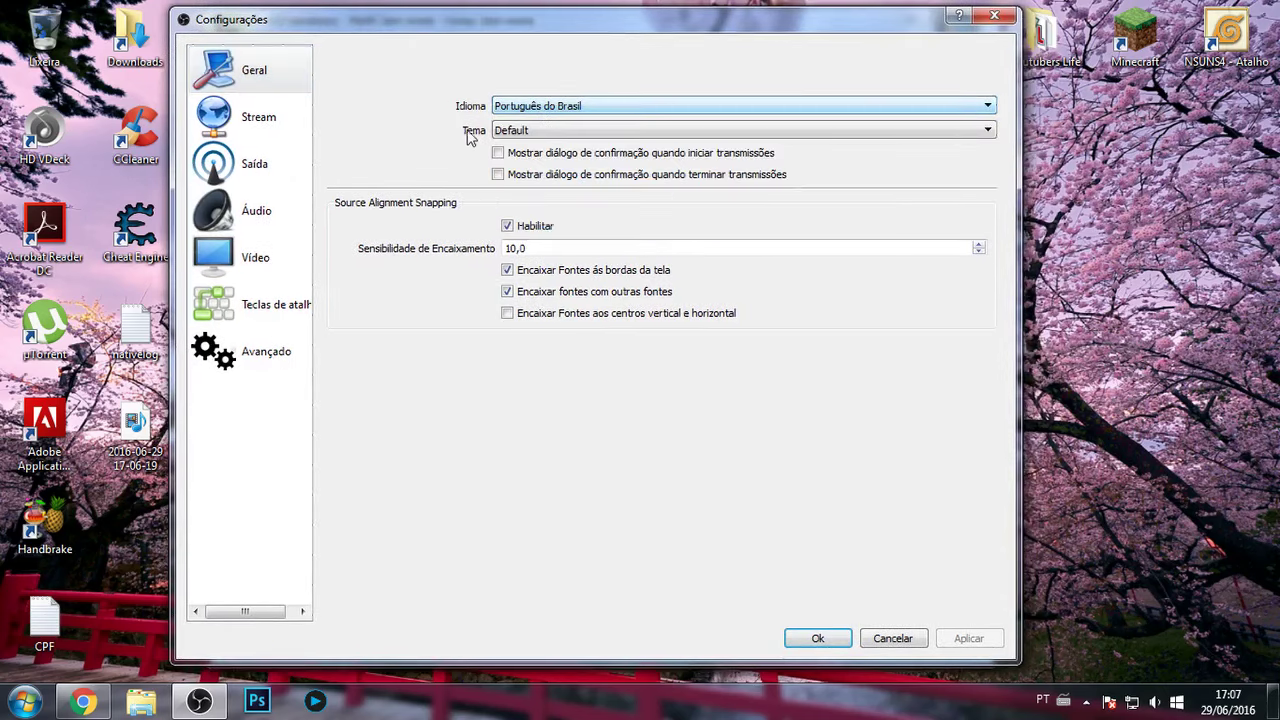
pyautogui.click(533, 132)
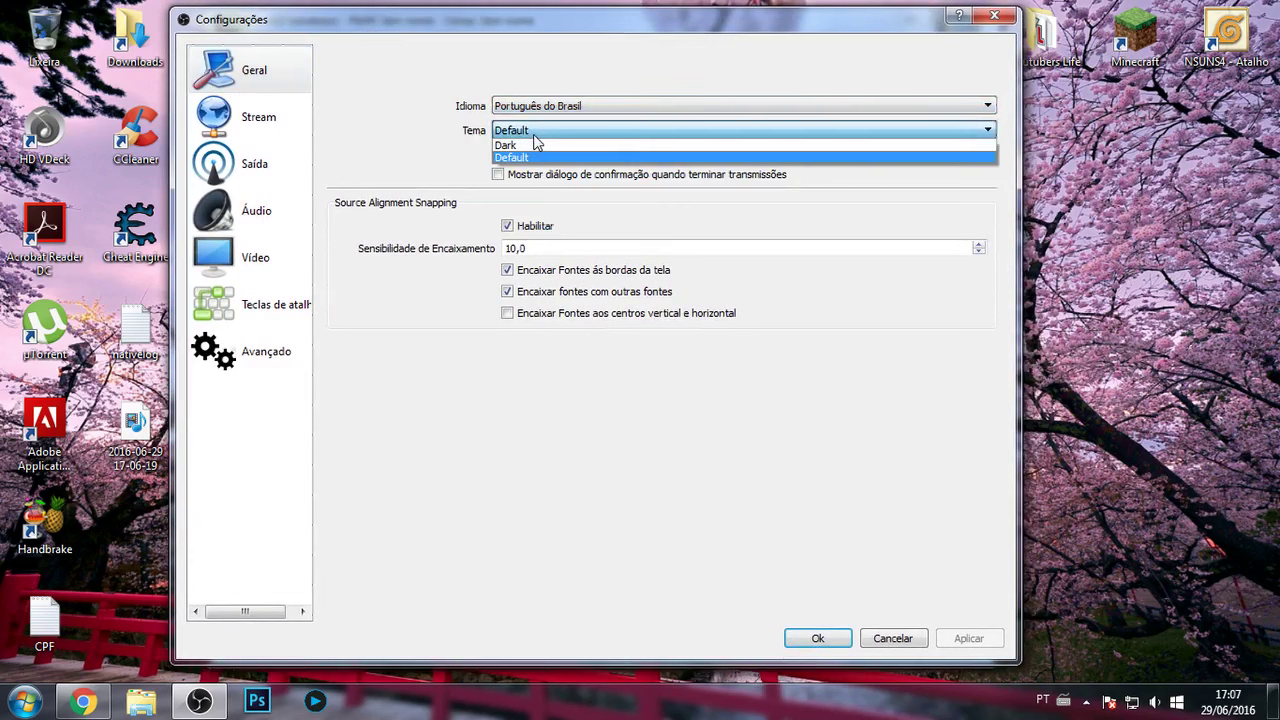
pyautogui.click(521, 156)
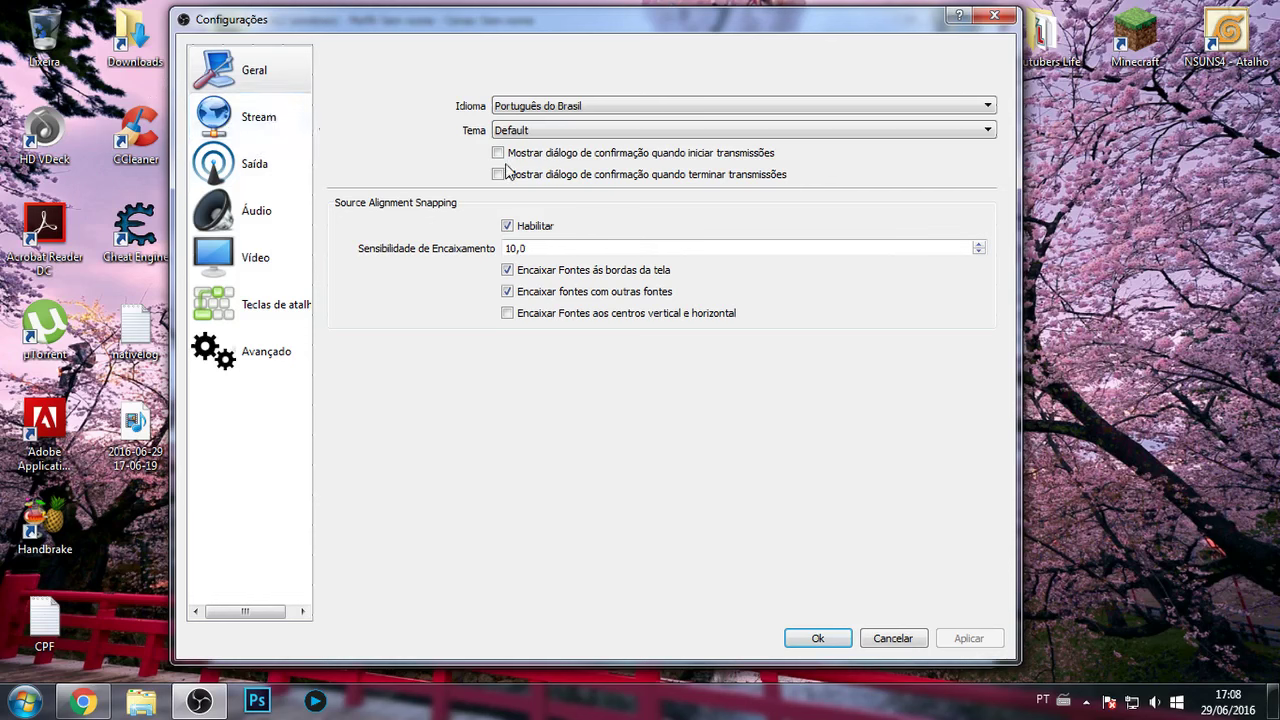
# Review the available servers and streaming services in the stream settings.
pyautogui.click(262, 125)
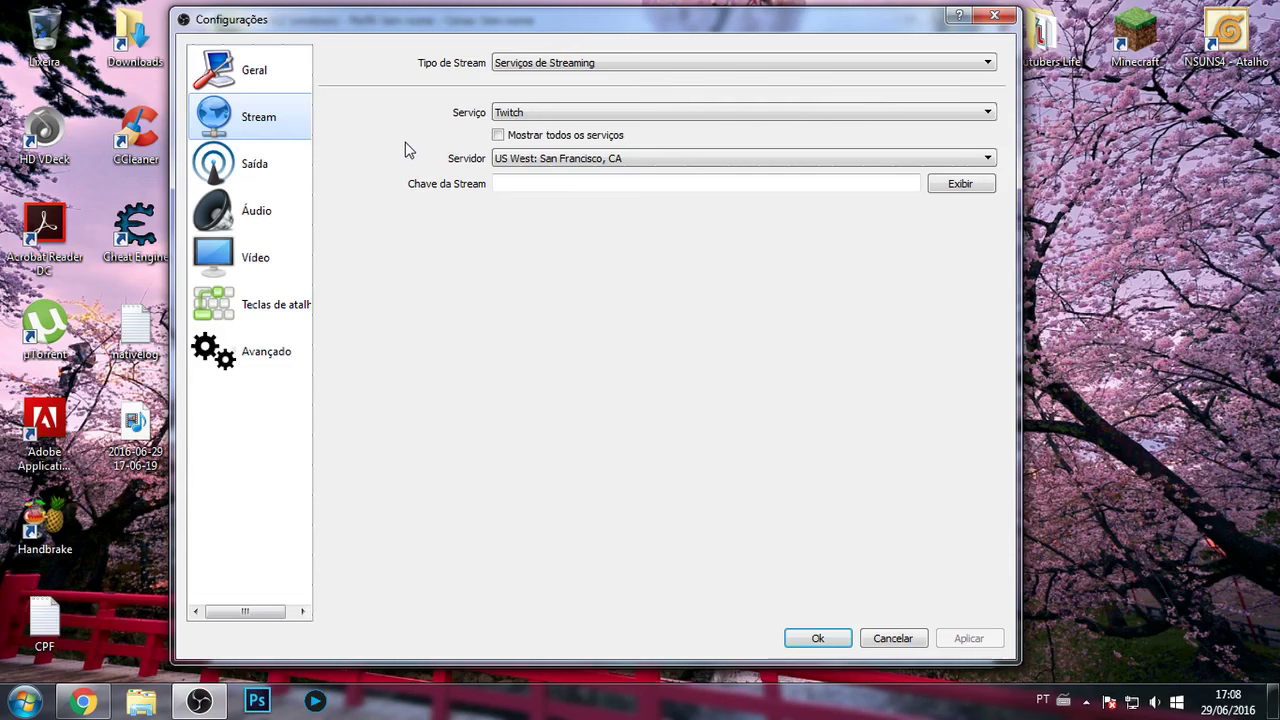
pyautogui.click(557, 162)
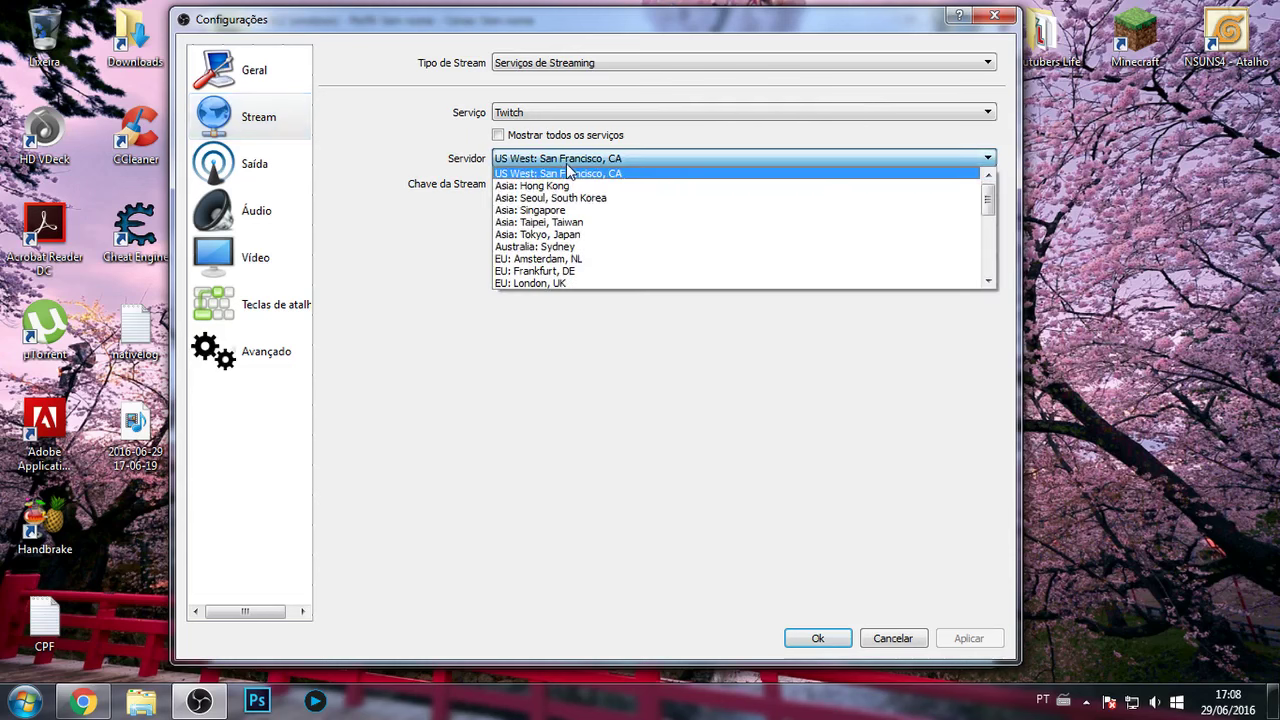
pyautogui.click(567, 173)
pyautogui.click(561, 114)
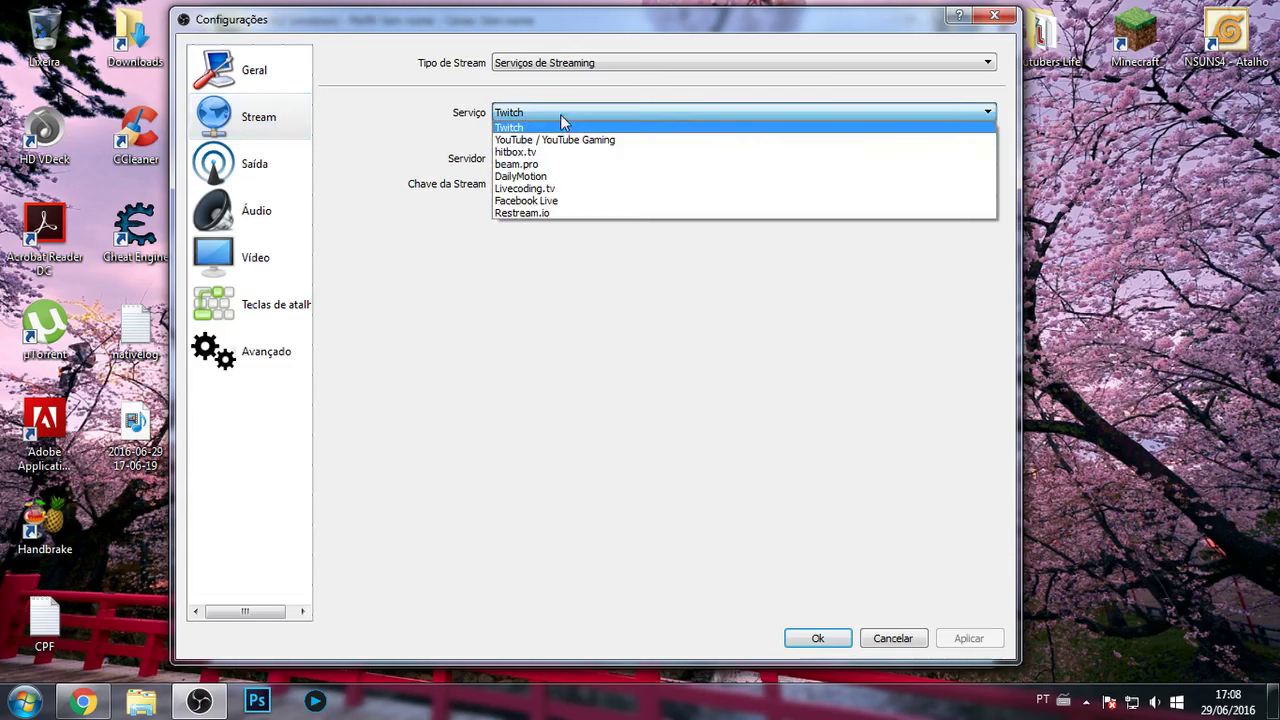
pyautogui.click(561, 115)
pyautogui.click(546, 110)
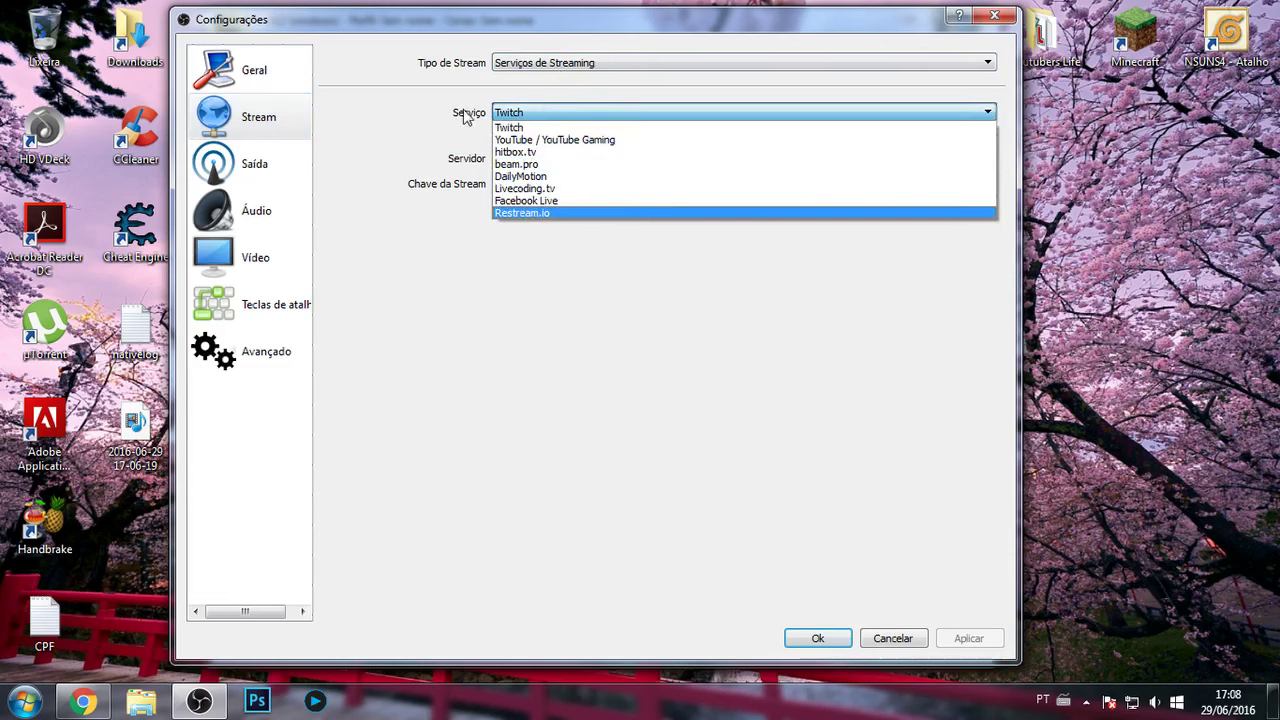
pyautogui.click(546, 114)
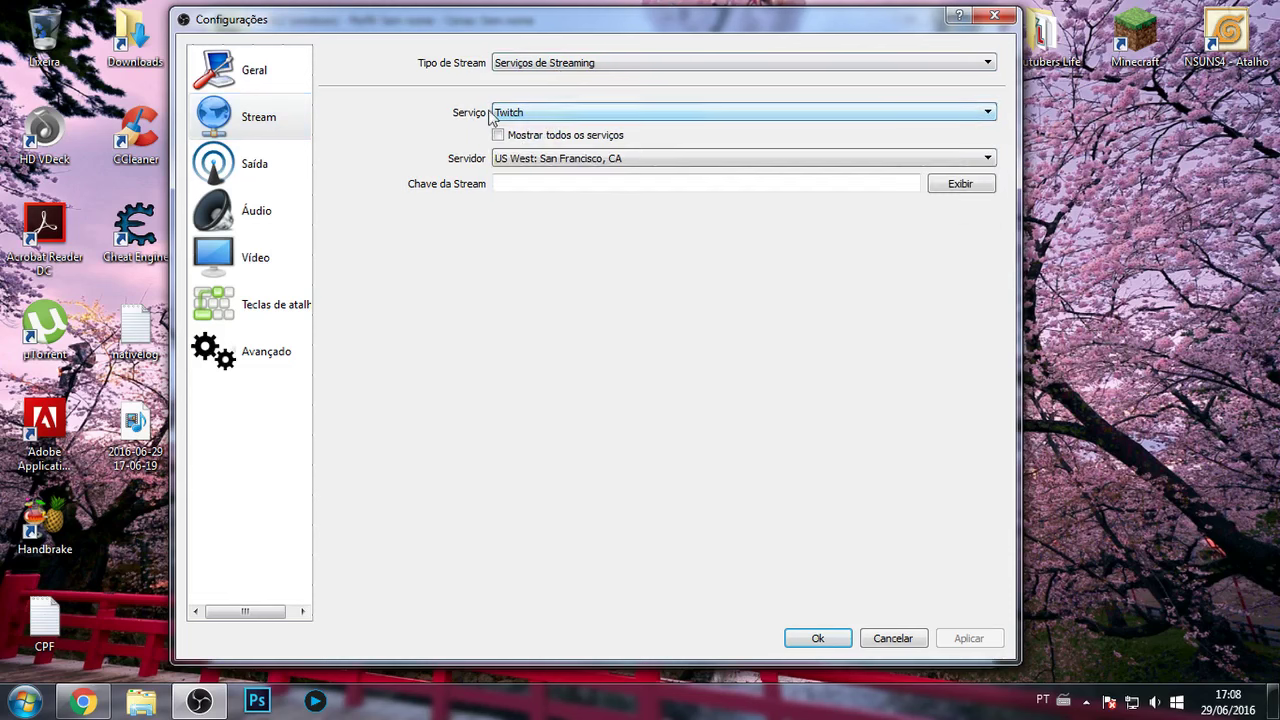
# Show where the recording folder is chosen in the output settings, and close the folder chooser without selecting one.
pyautogui.click(212, 172)
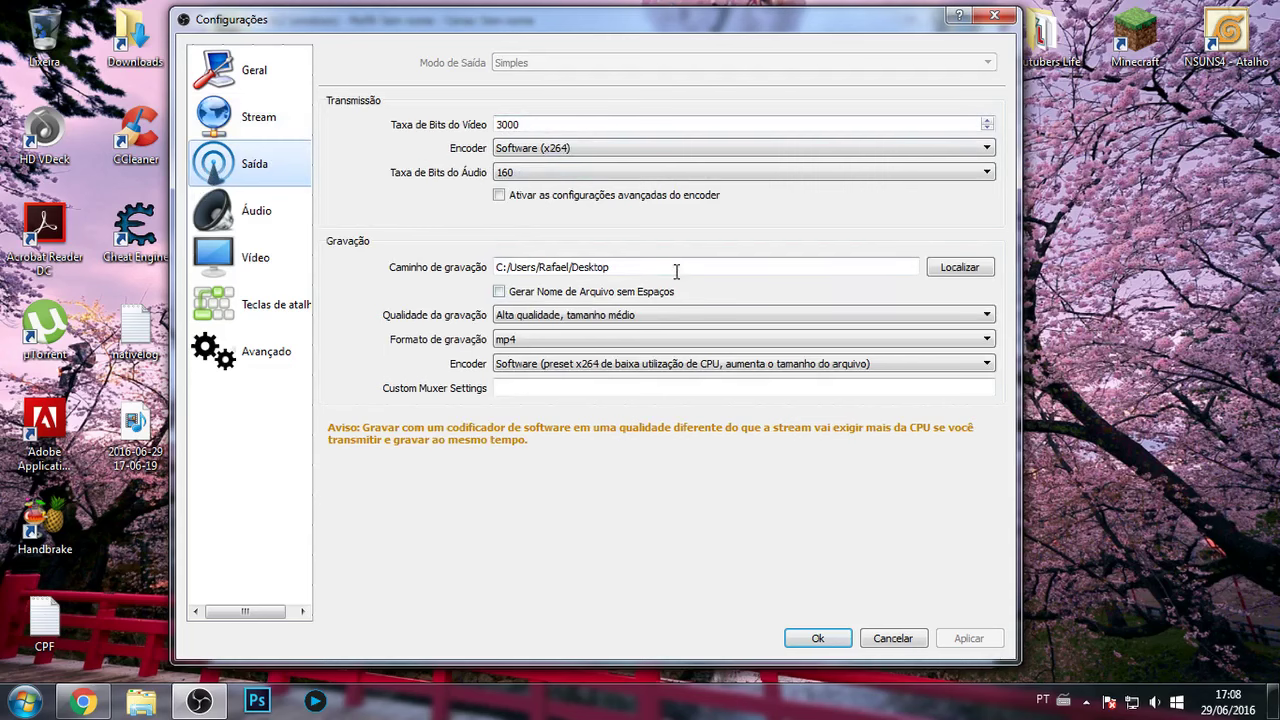
pyautogui.click(968, 274)
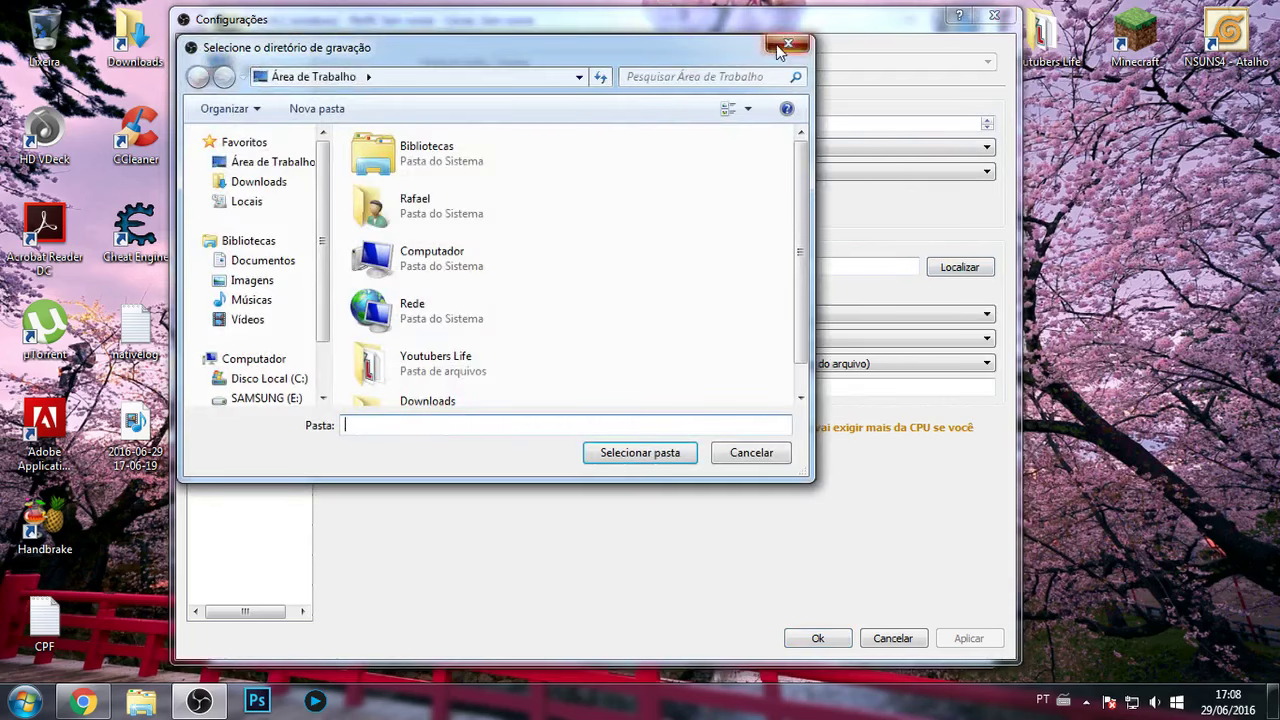
pyautogui.click(800, 40)
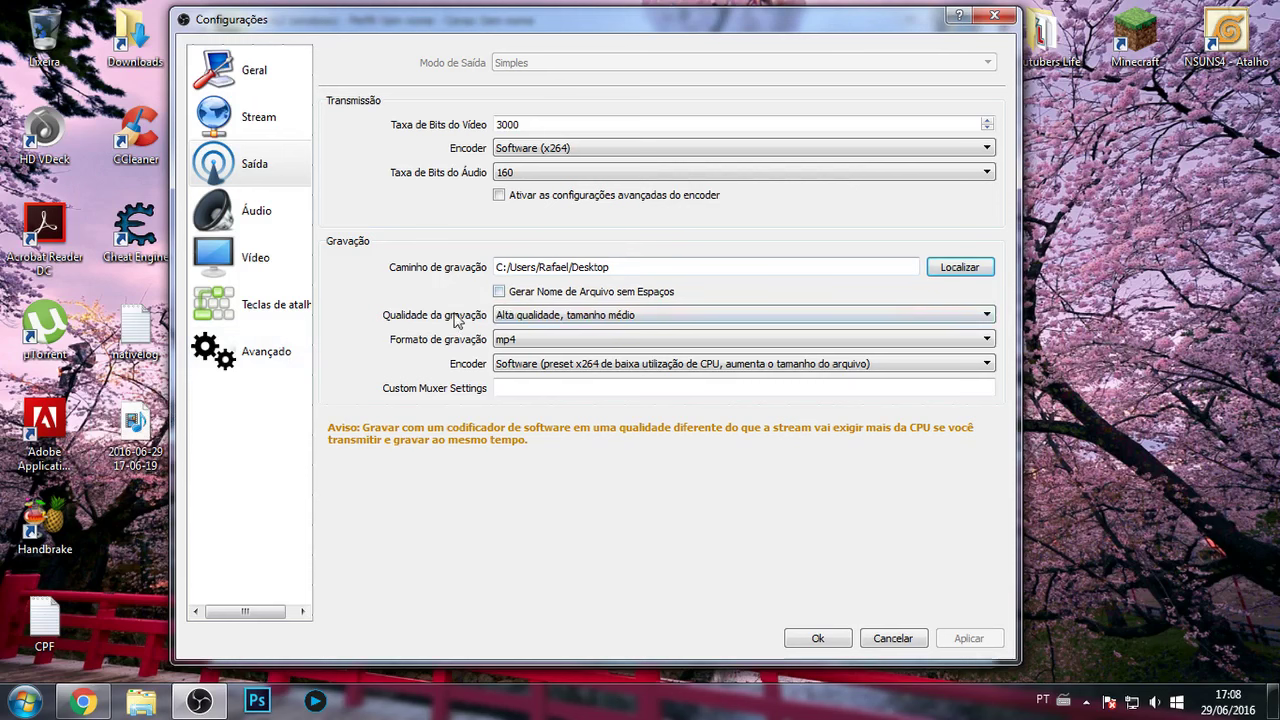
# Set the recording quality to "Alta qualidade, tamanho médio" and review the alternatives.
pyautogui.click(515, 316)
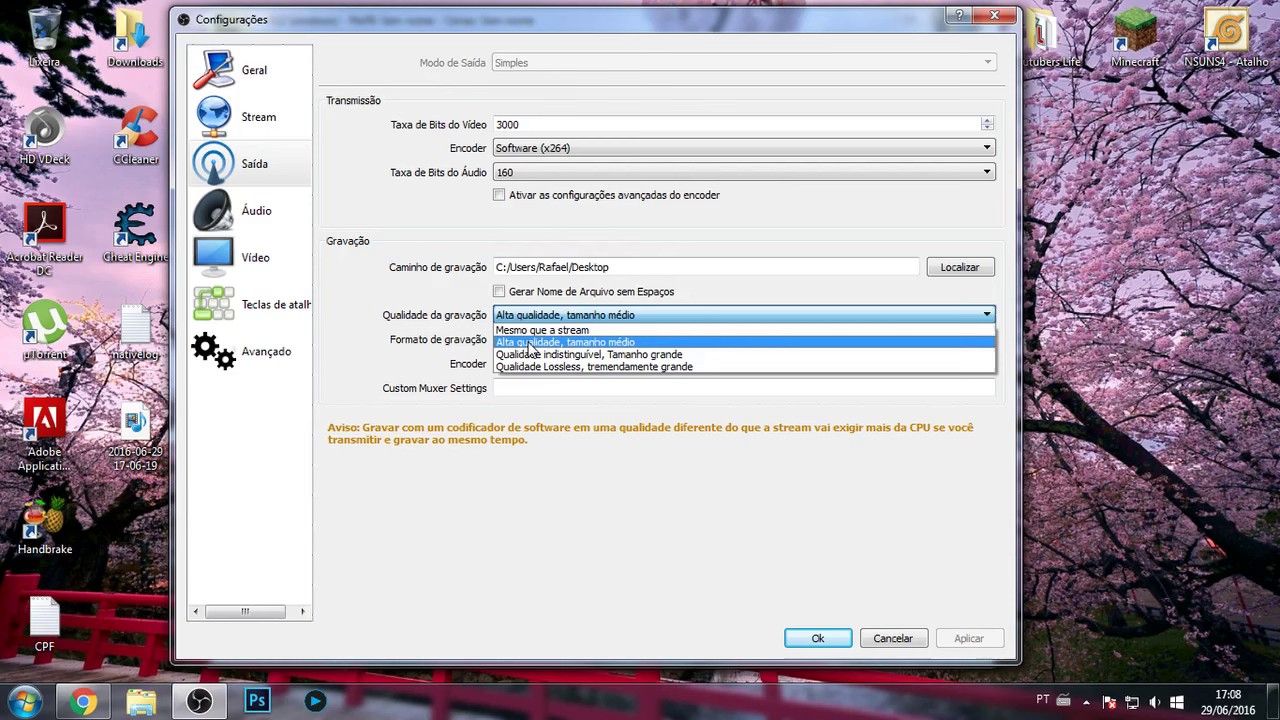
pyautogui.click(530, 343)
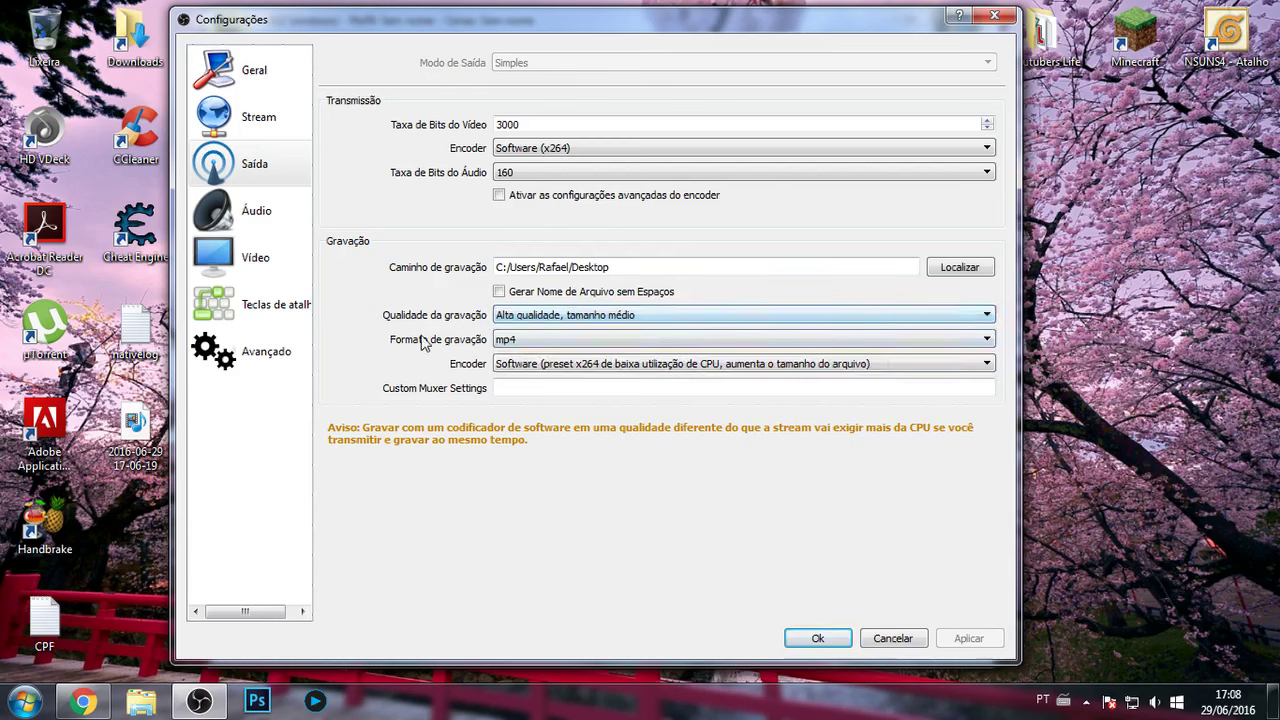
pyautogui.click(497, 317)
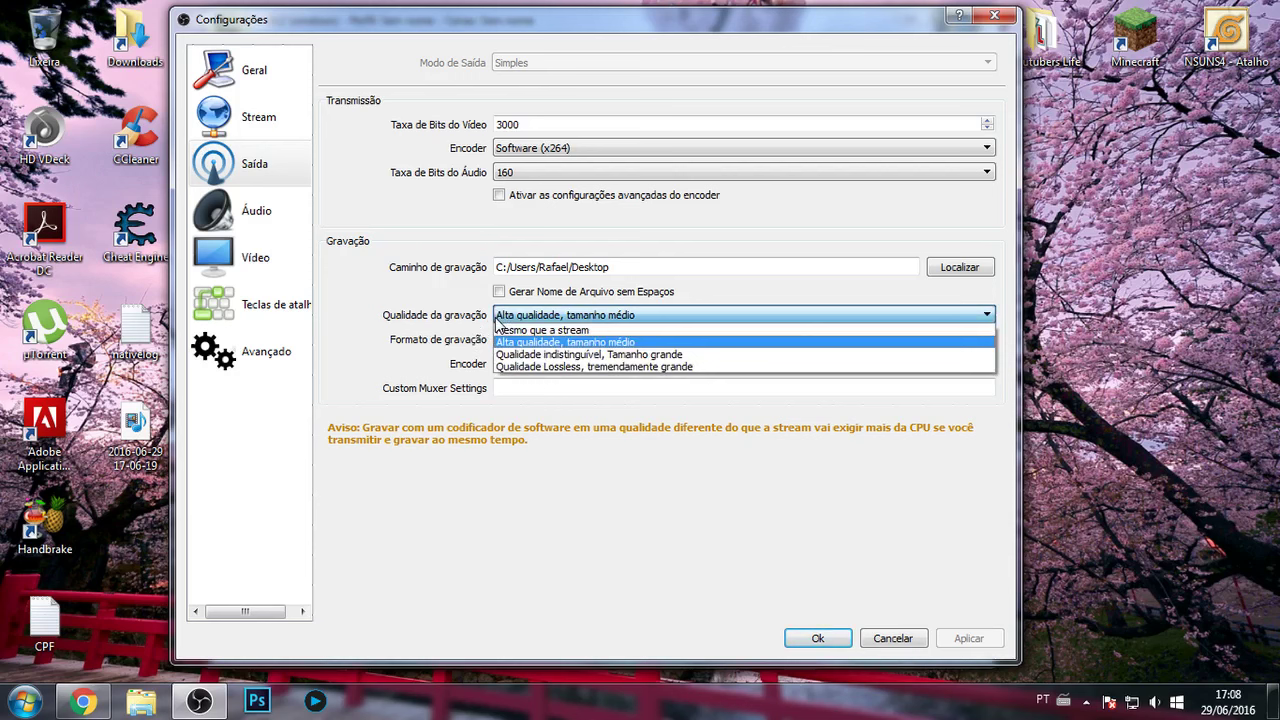
pyautogui.click(497, 320)
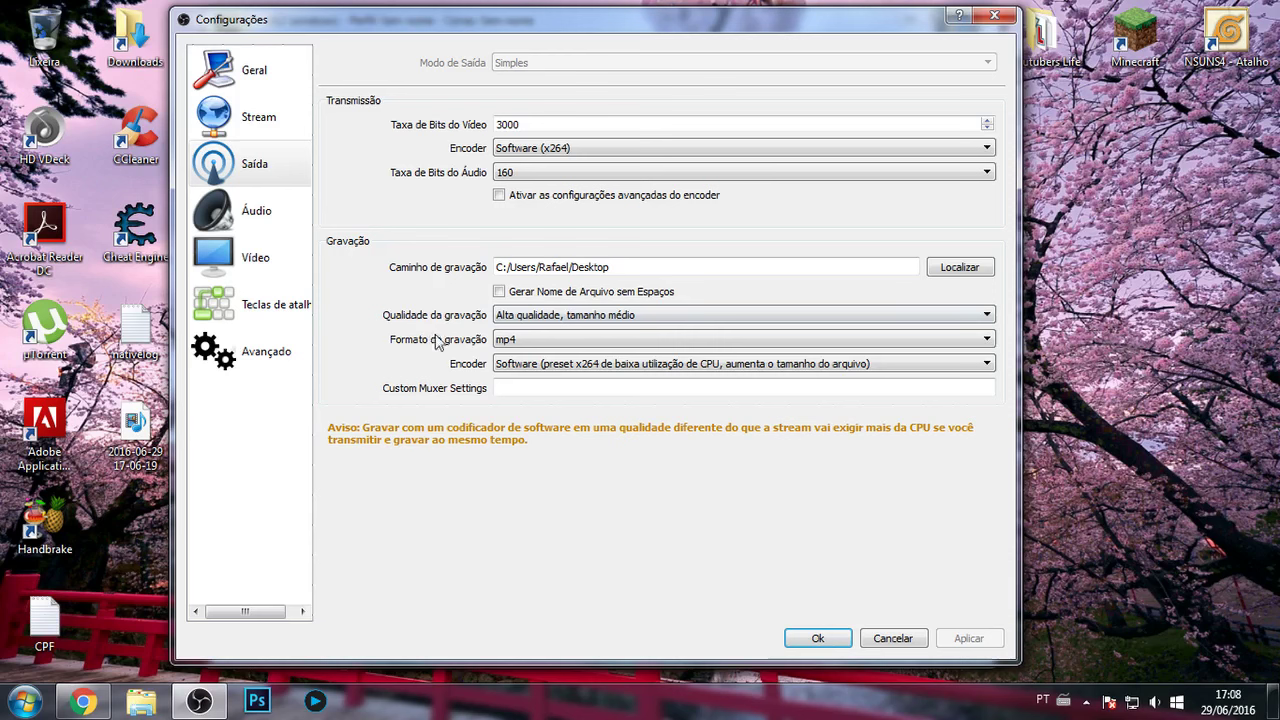
# Examine the available recording file formats in the output settings.
pyautogui.click(499, 342)
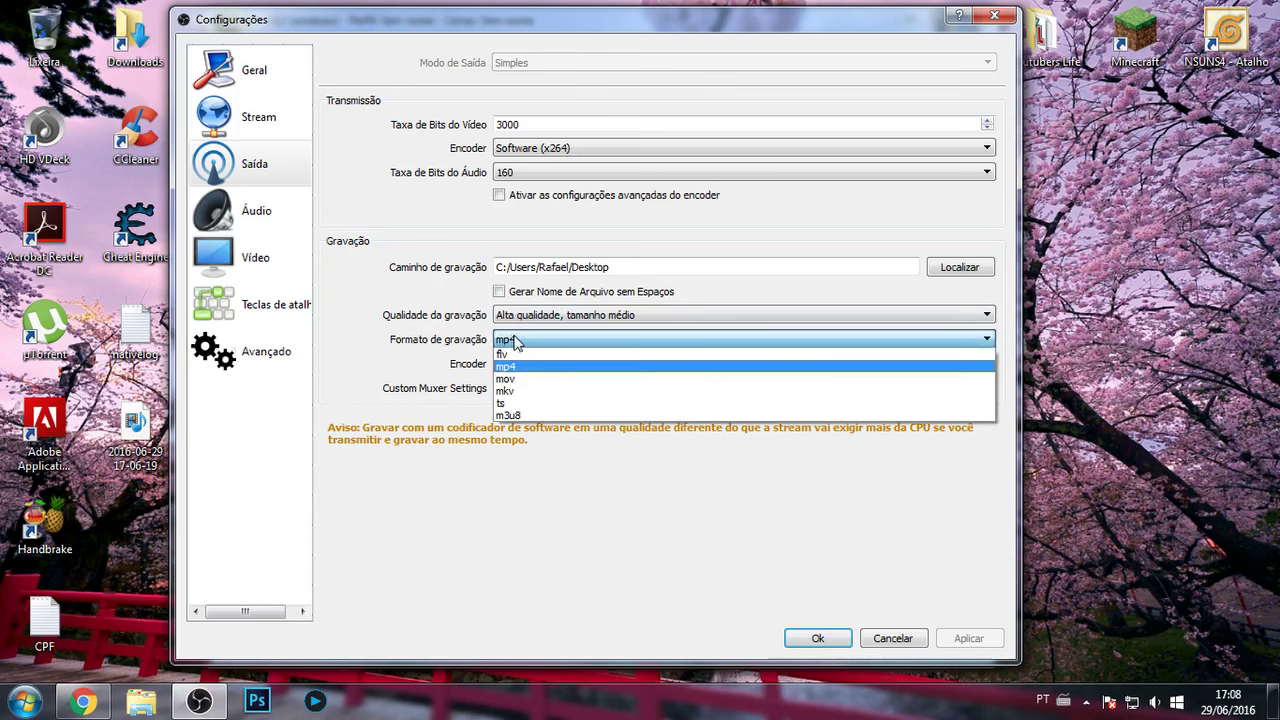
pyautogui.click(521, 343)
pyautogui.click(519, 343)
pyautogui.click(519, 366)
pyautogui.click(521, 344)
pyautogui.click(449, 375)
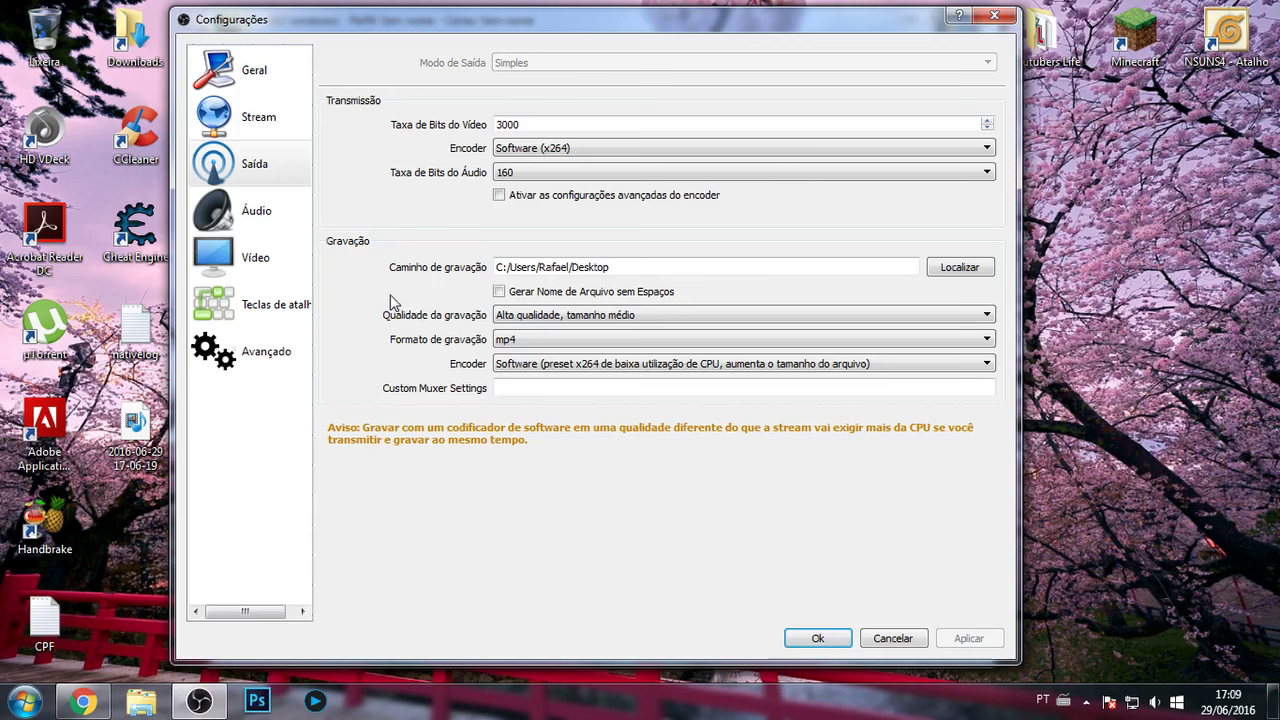
pyautogui.click(521, 341)
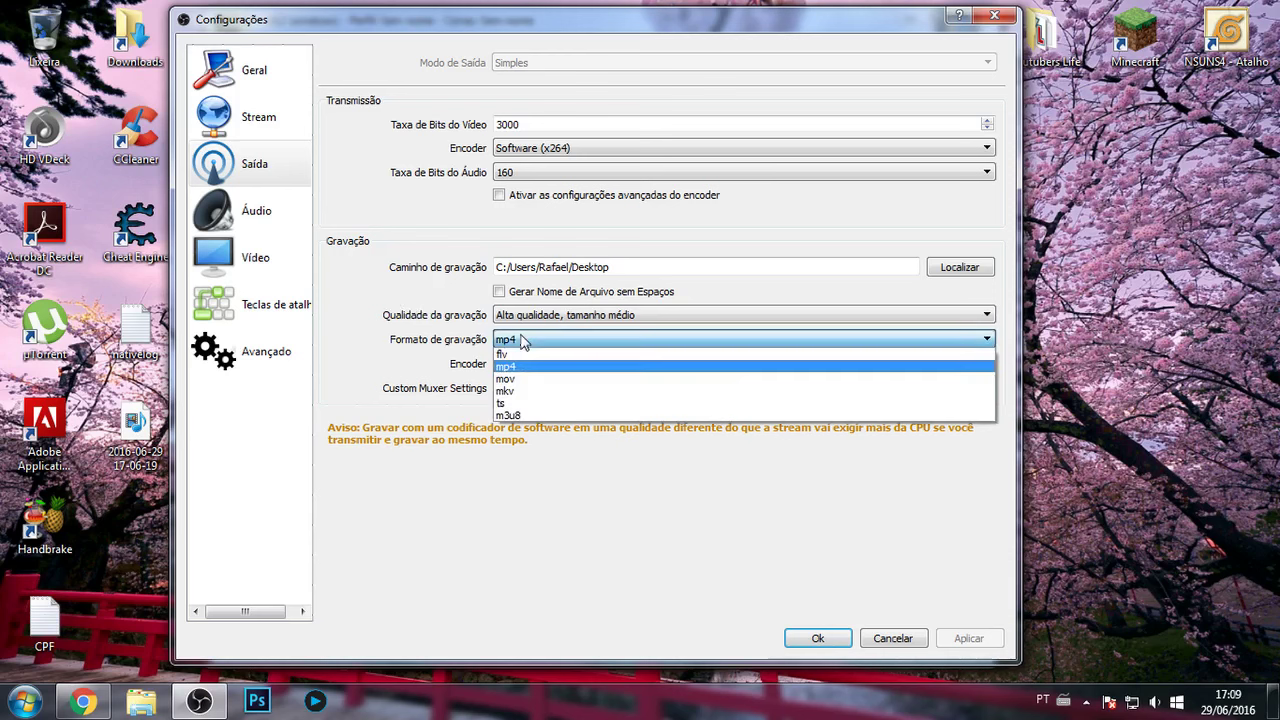
pyautogui.click(521, 341)
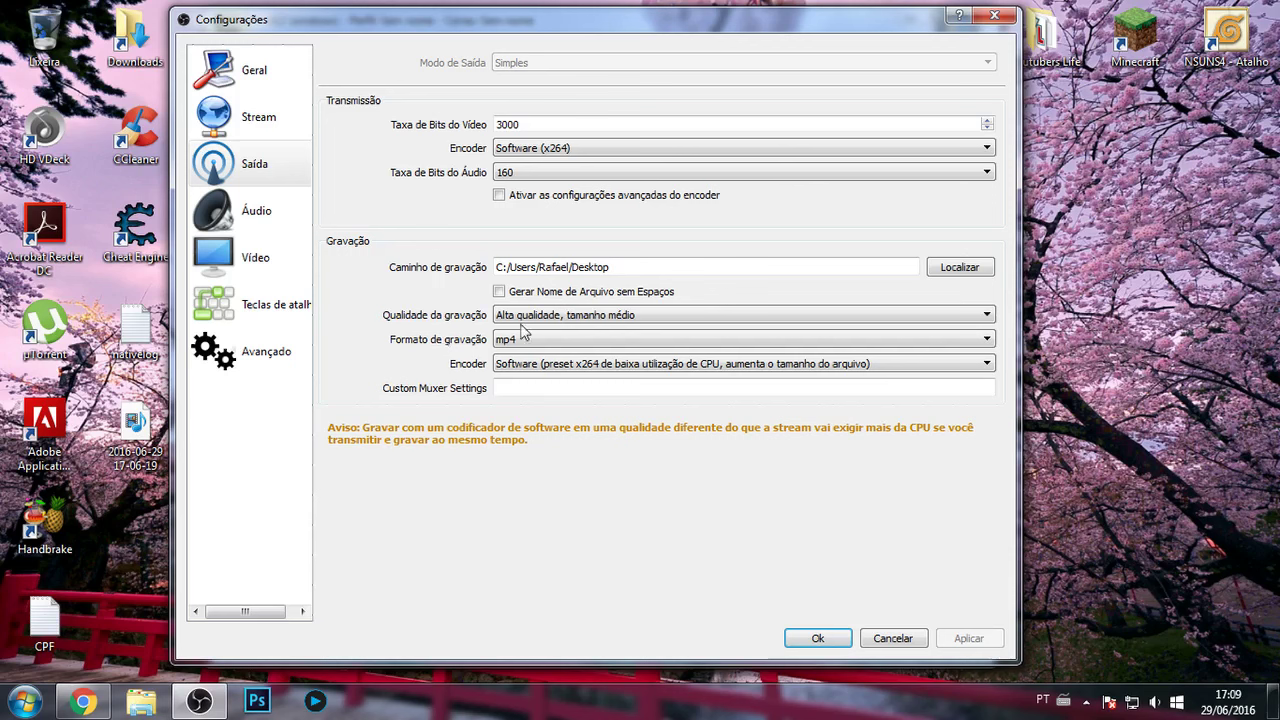
# Set the recording format to mp4 and the recording encoder to the low-CPU-usage x264 software preset.
pyautogui.click(527, 347)
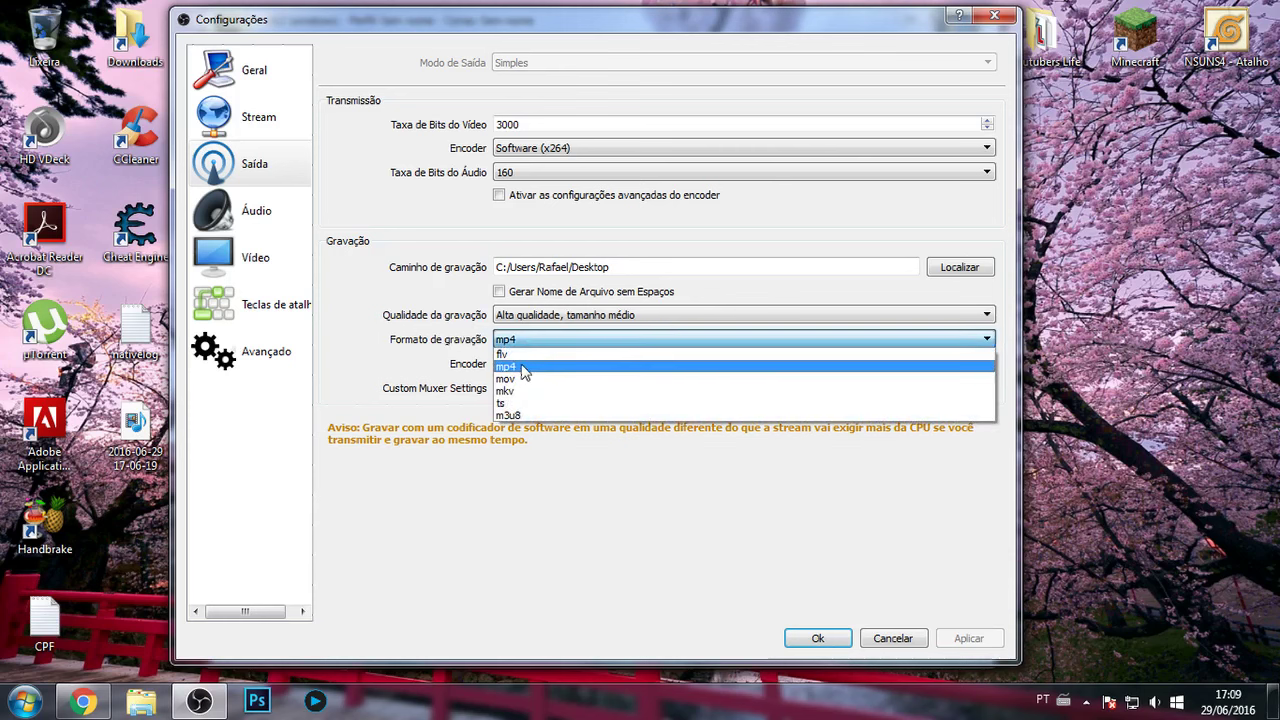
pyautogui.click(525, 367)
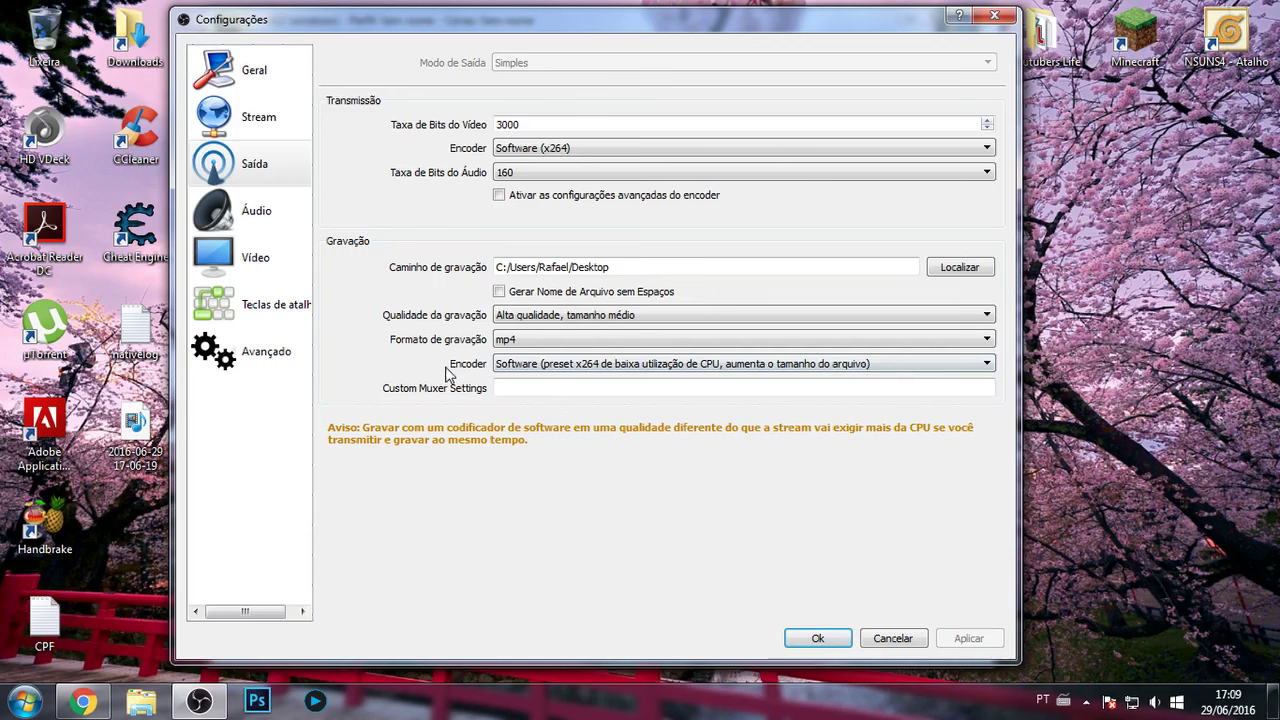
pyautogui.click(540, 366)
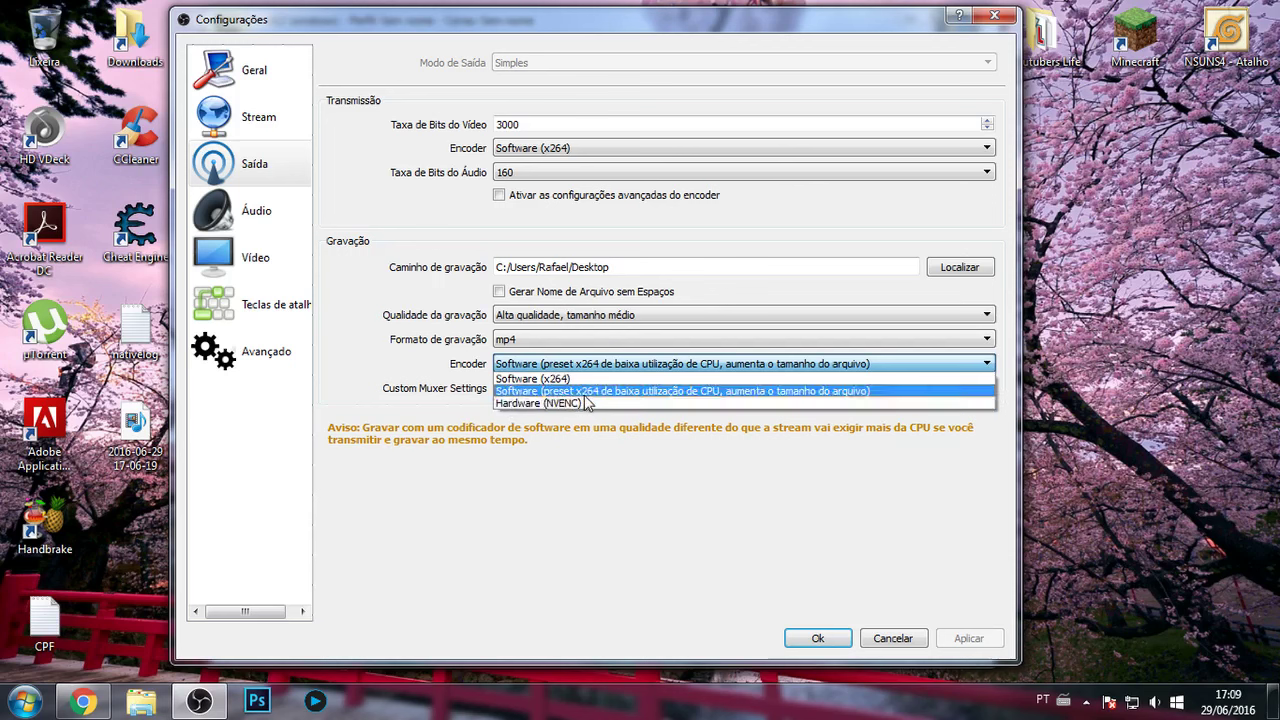
pyautogui.click(667, 392)
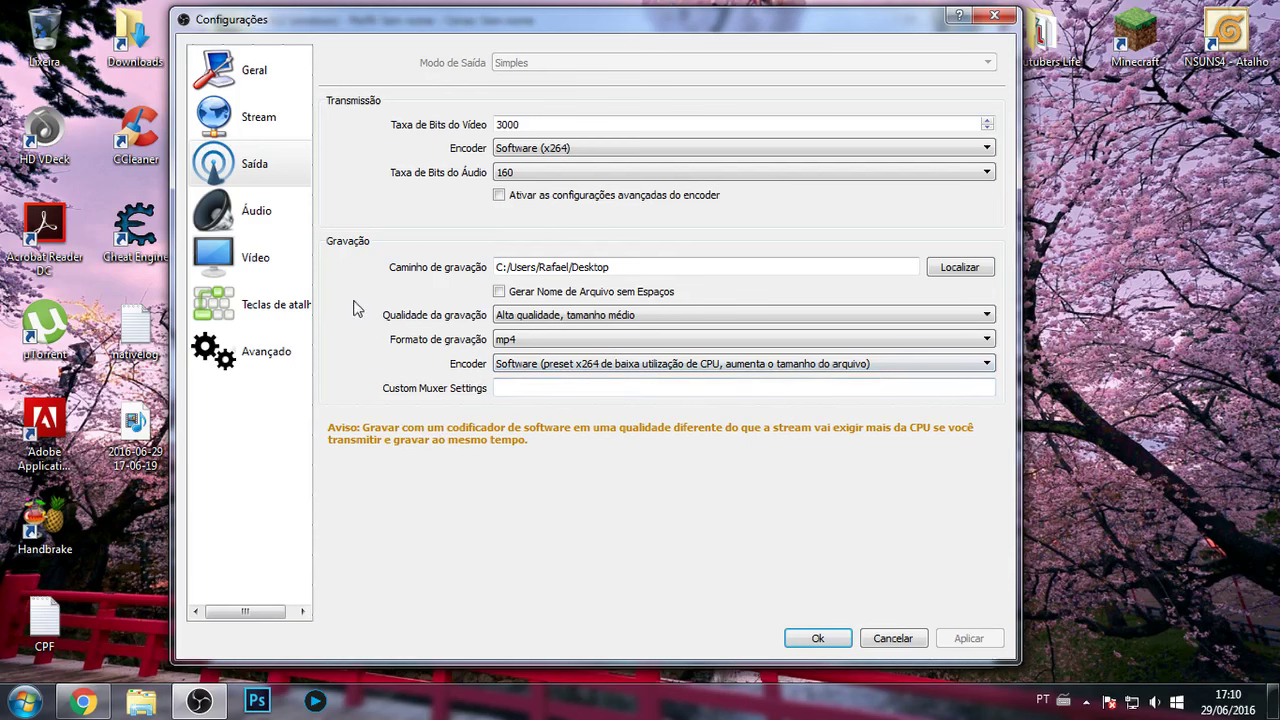
# In the audio settings, review the sample rate and select "Fone de ouvido do headset (Microsoft LifeChat LX-3000)" as the desktop audio device.
pyautogui.click(237, 230)
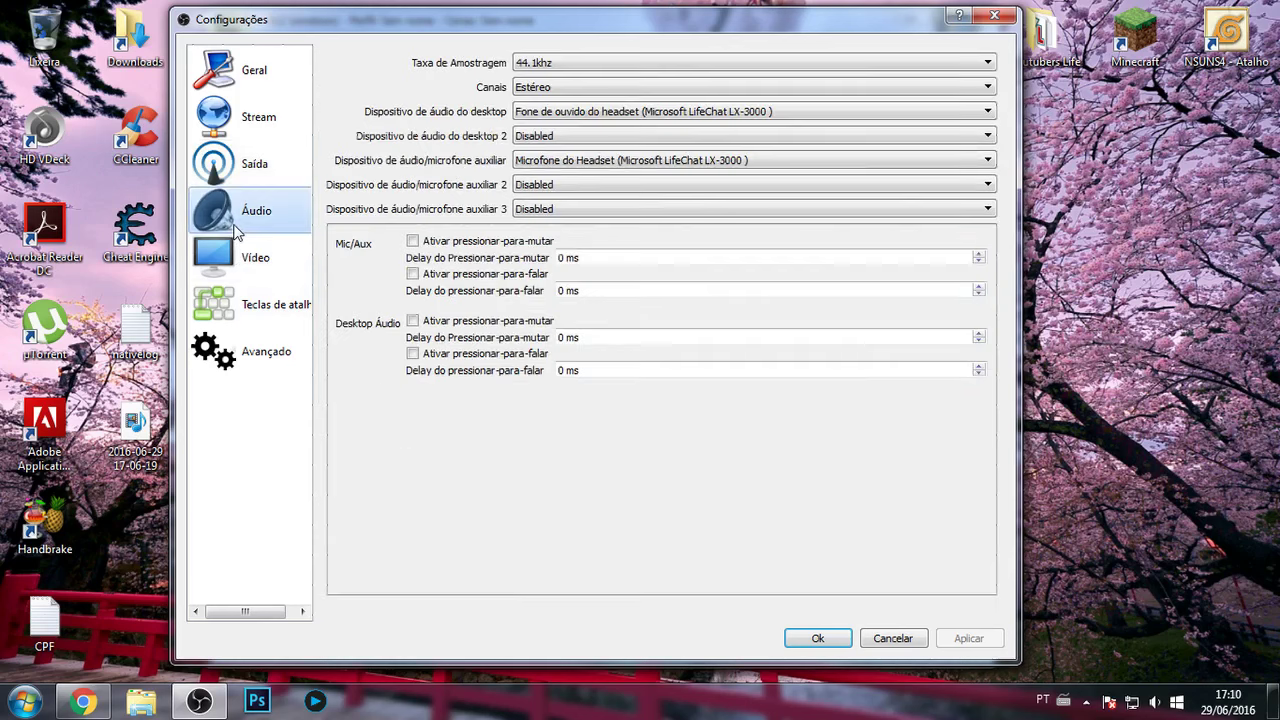
pyautogui.click(589, 68)
pyautogui.click(589, 68)
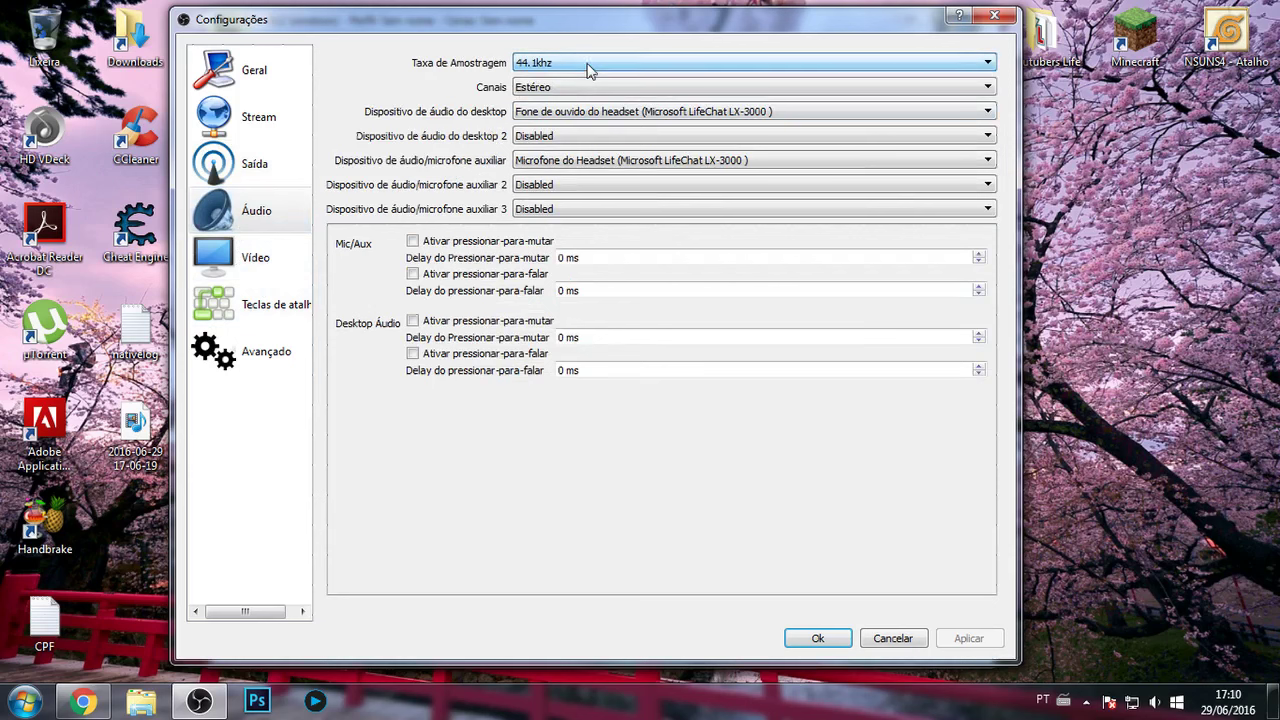
pyautogui.click(537, 118)
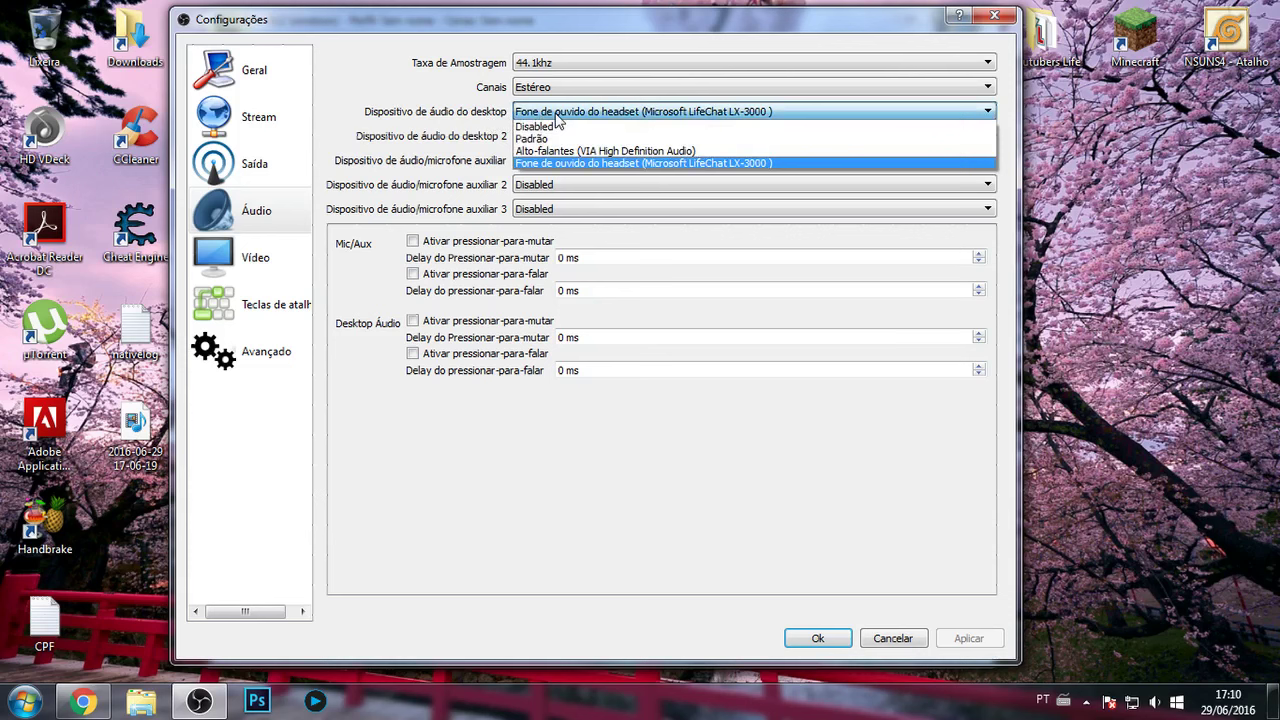
pyautogui.click(557, 165)
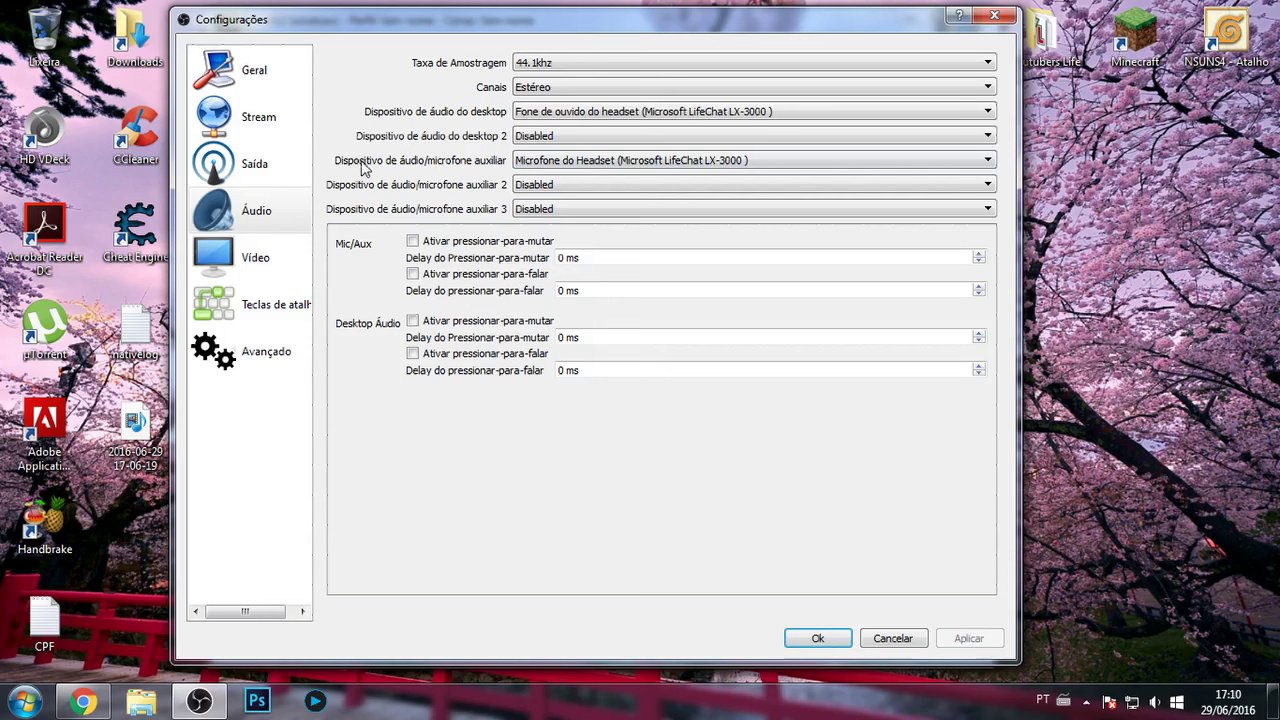
# Select "Microfone do Headset (Microsoft LifeChat LX-3000)" as the first auxiliary microphone device.
pyautogui.click(545, 160)
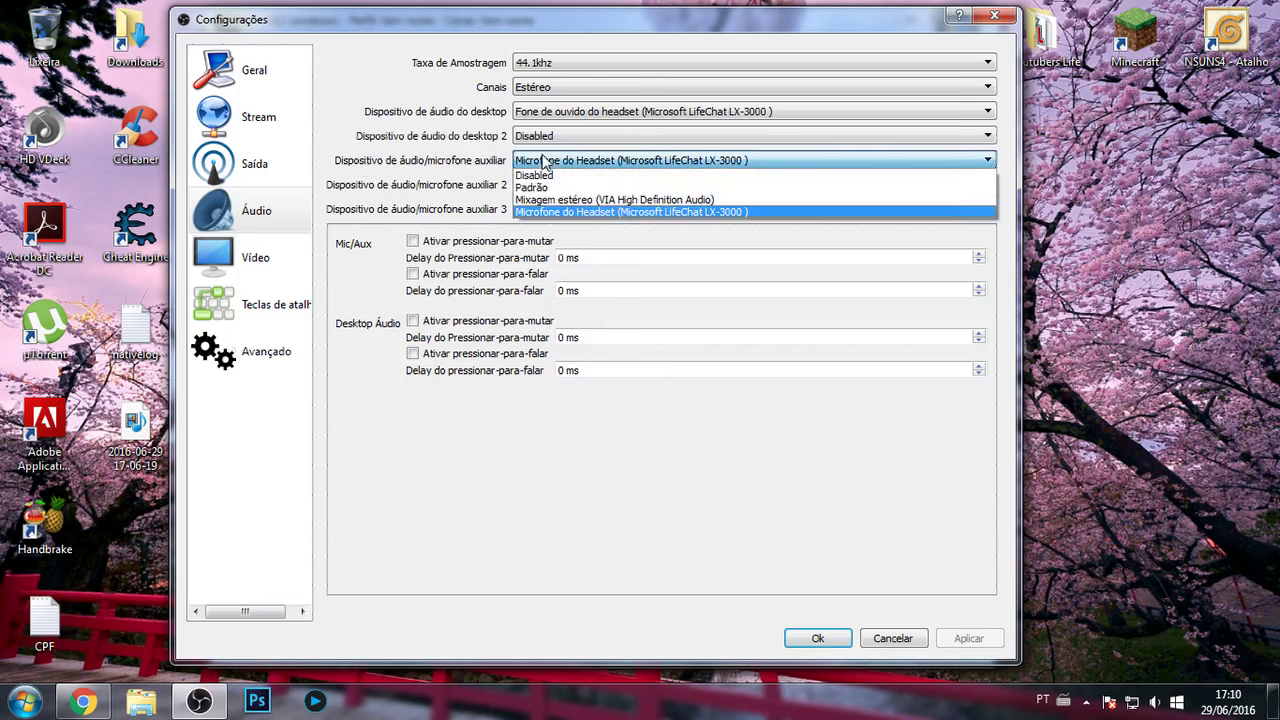
pyautogui.click(533, 213)
pyautogui.click(550, 162)
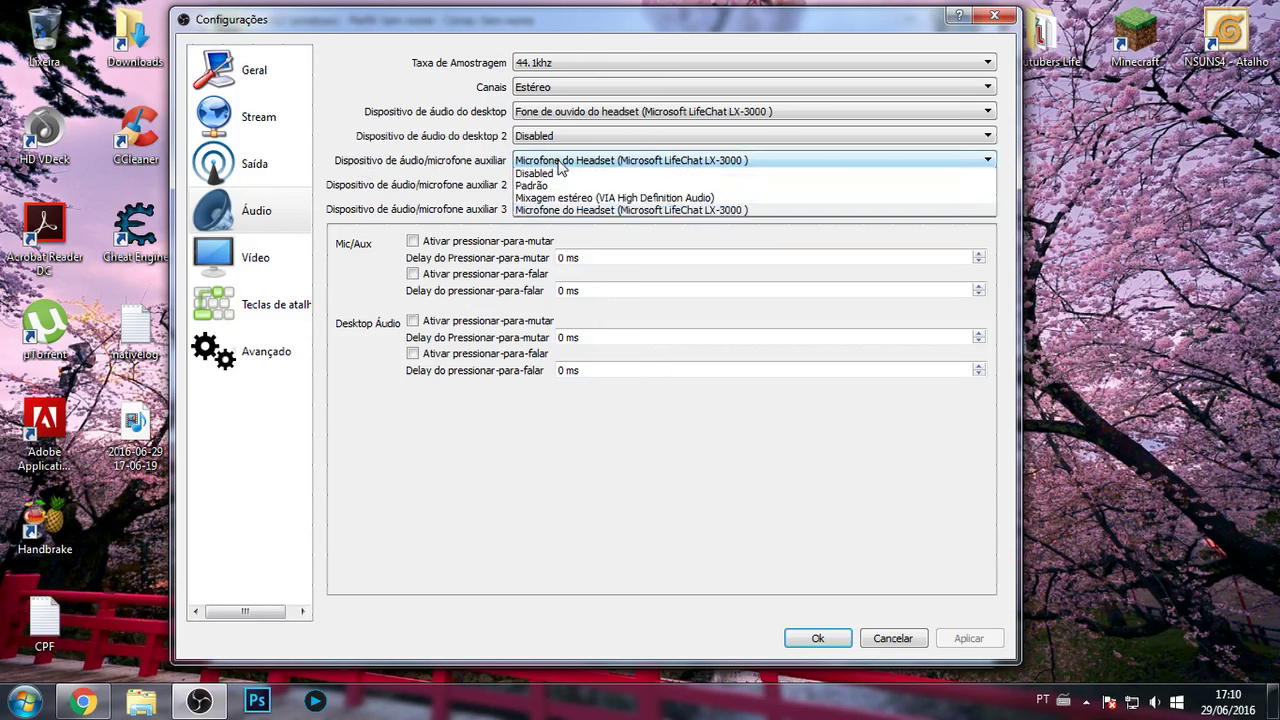
pyautogui.click(558, 212)
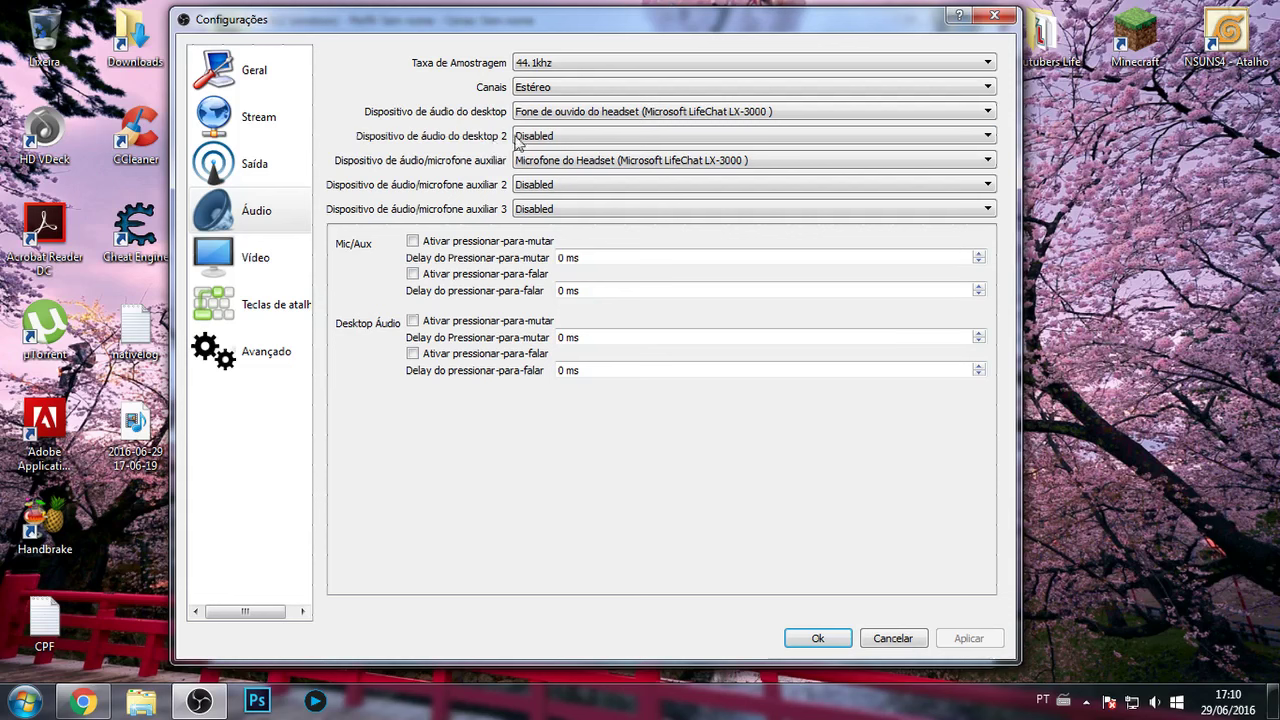
# Review the device choices for desktop audio 2 and the auxiliary microphones, keeping Disabled for the extra devices.
pyautogui.click(556, 136)
pyautogui.click(556, 140)
pyautogui.click(537, 186)
pyautogui.click(537, 186)
pyautogui.click(548, 209)
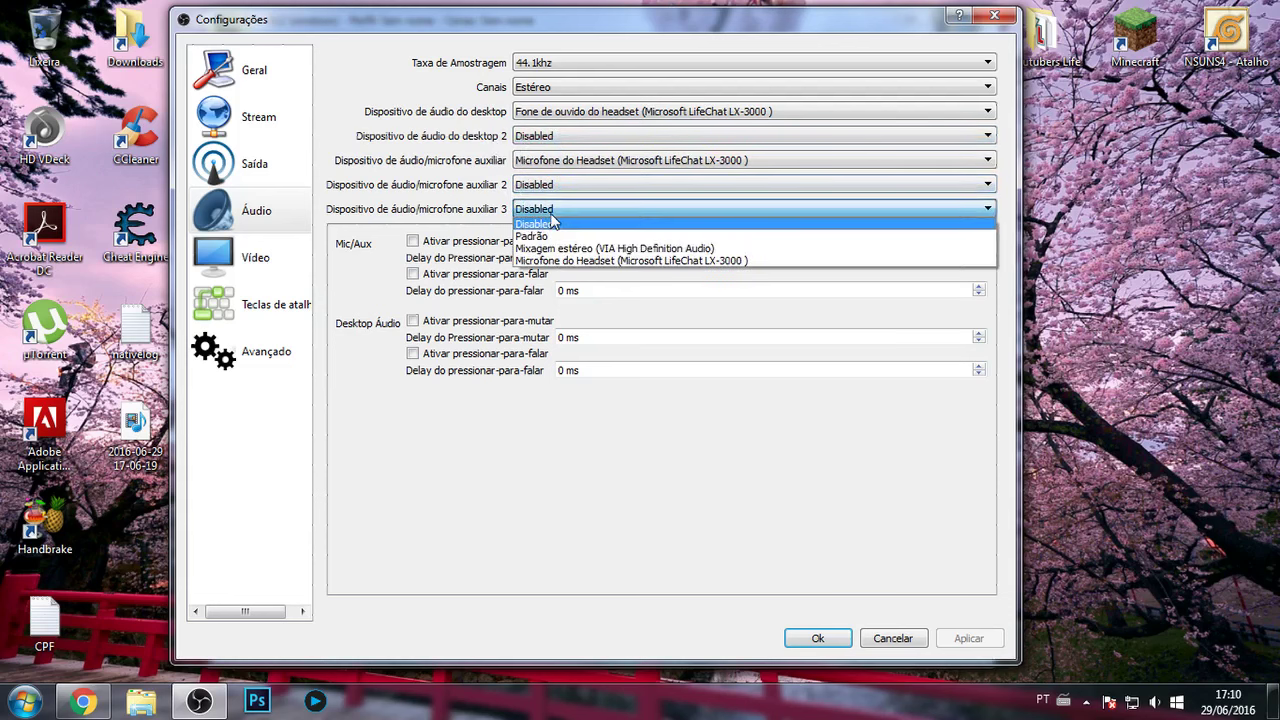
pyautogui.click(551, 222)
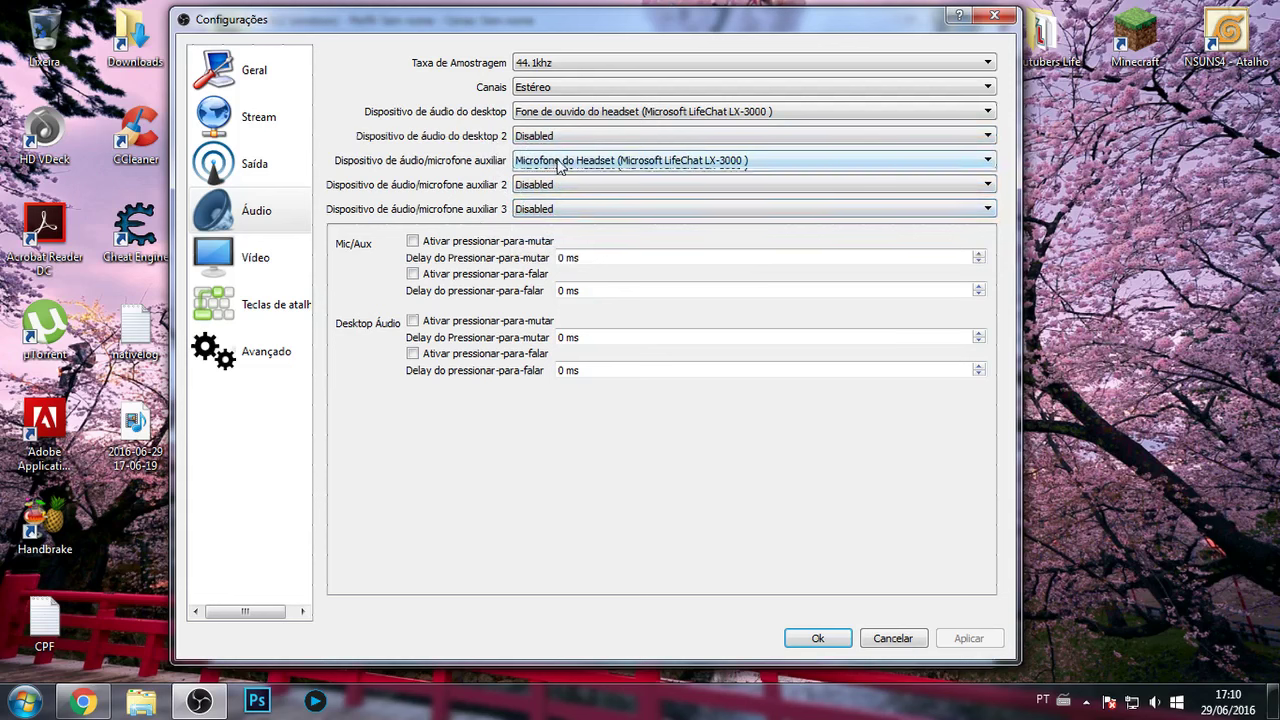
pyautogui.click(559, 163)
pyautogui.click(559, 163)
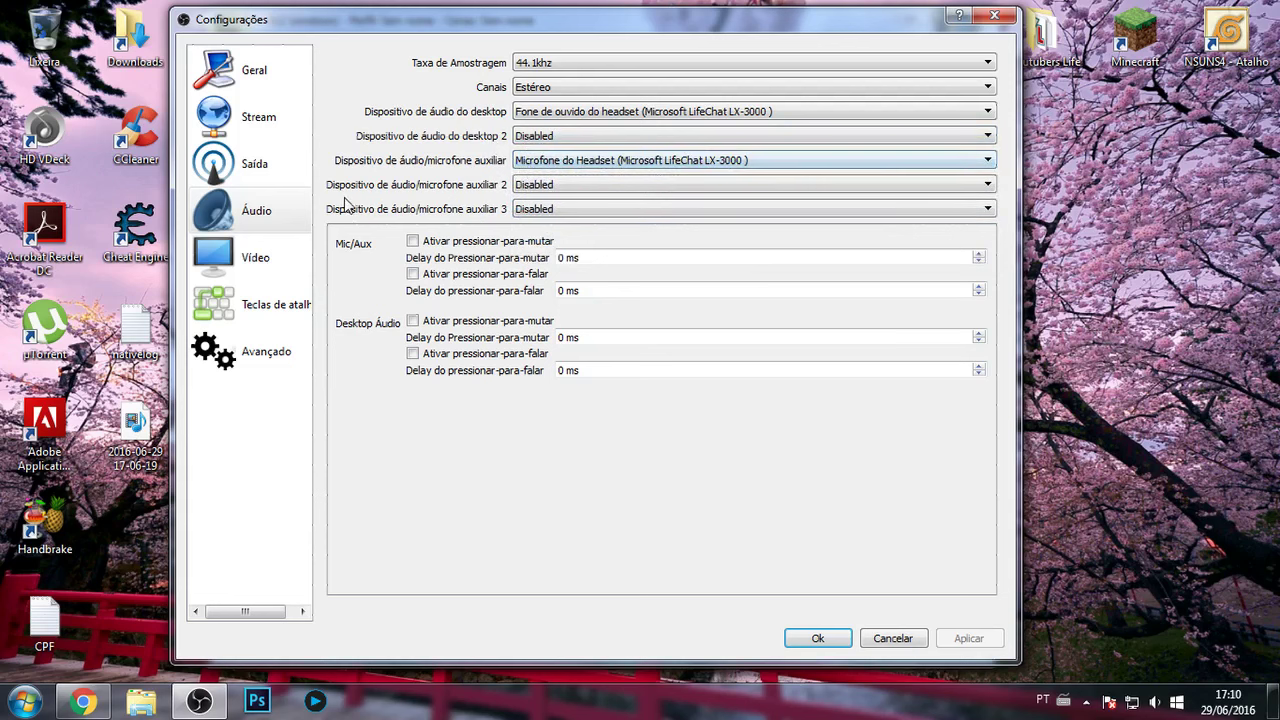
# Review the video, hotkey, advanced and output settings, and accept the configuration.
pyautogui.click(243, 266)
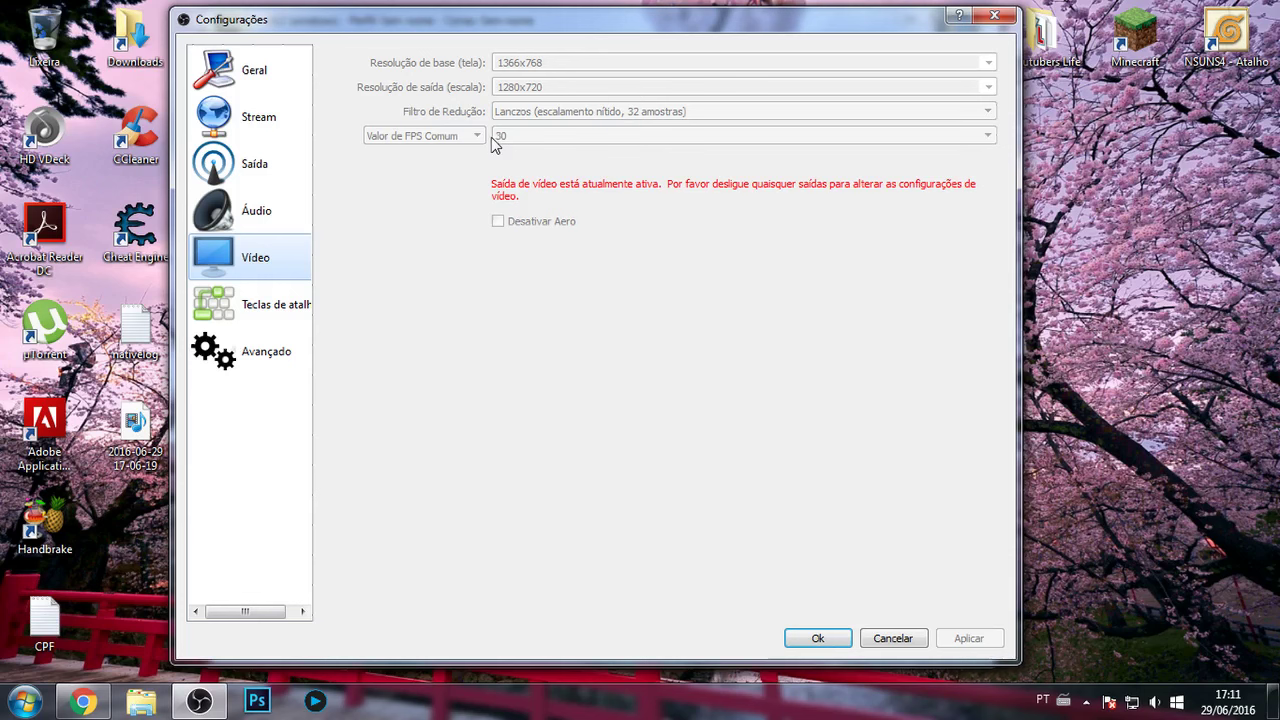
pyautogui.click(258, 321)
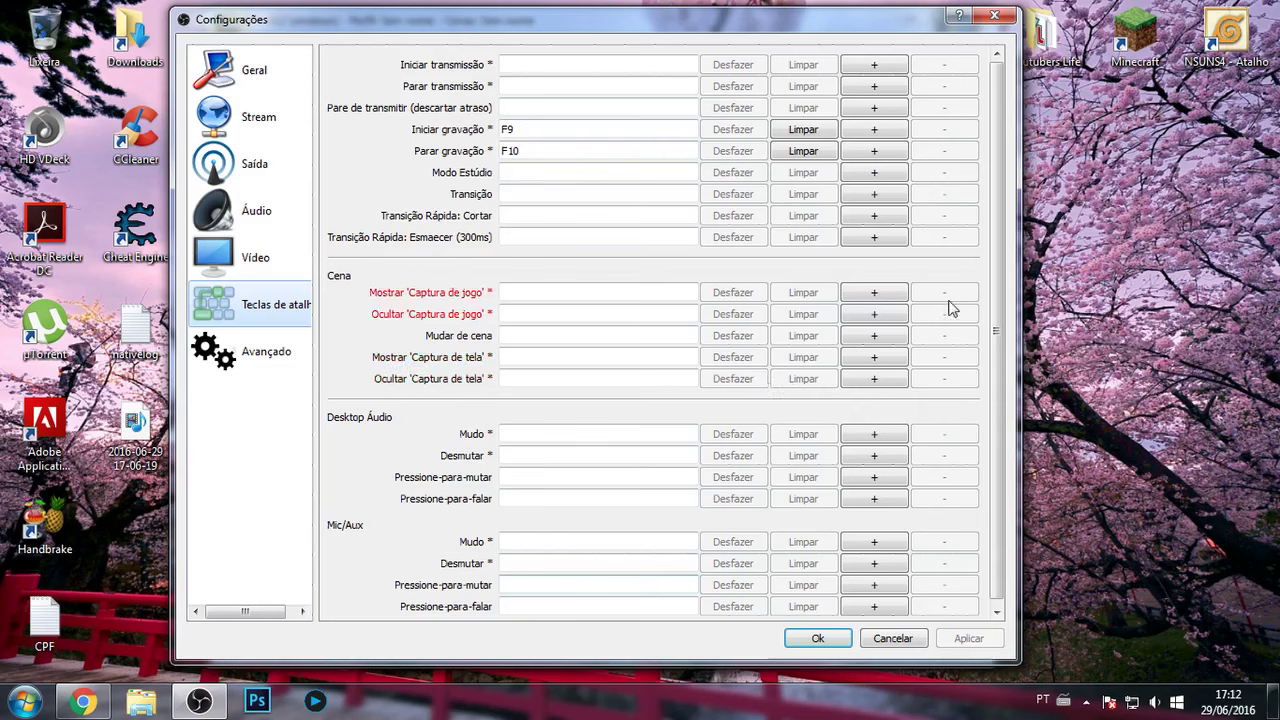
pyautogui.click(252, 367)
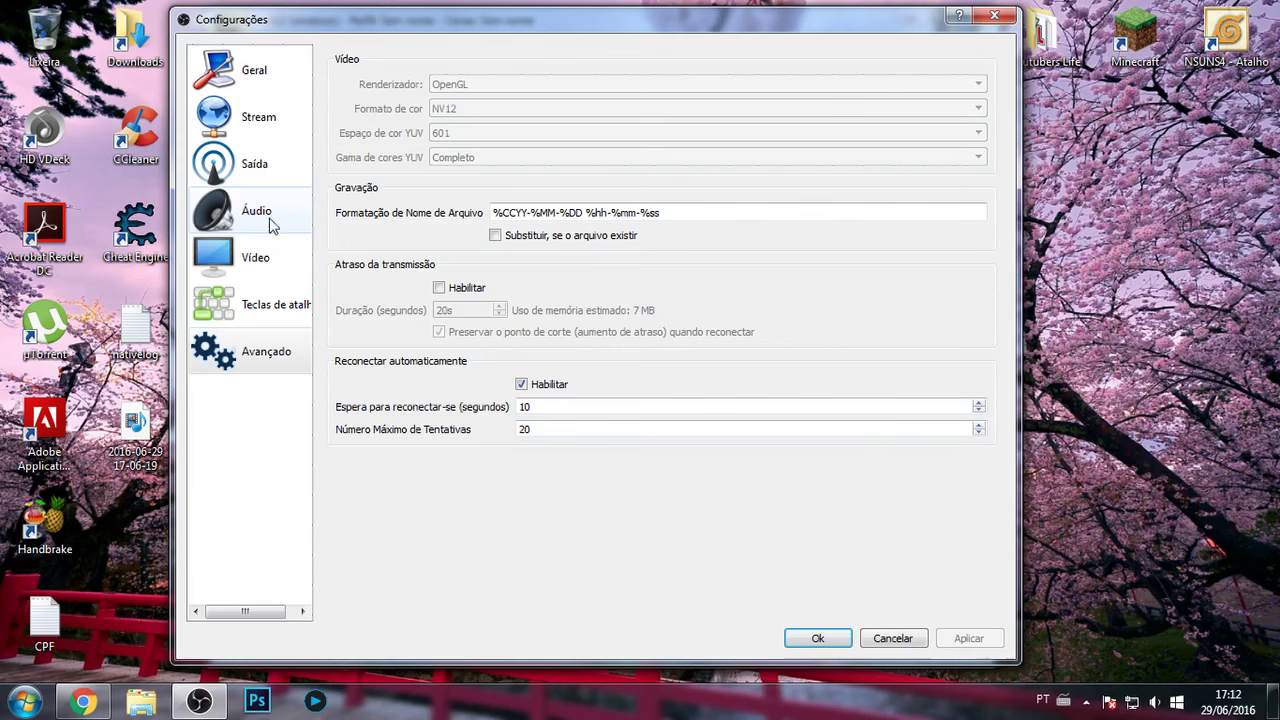
pyautogui.click(278, 182)
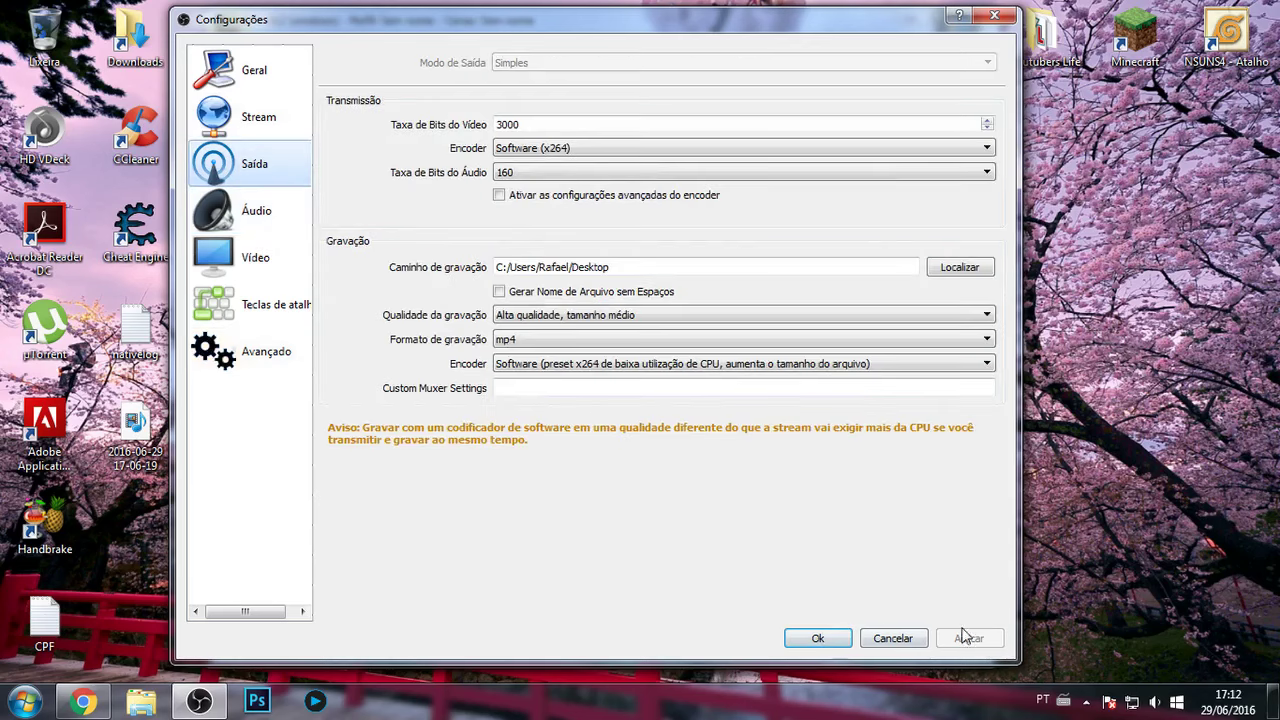
pyautogui.click(827, 639)
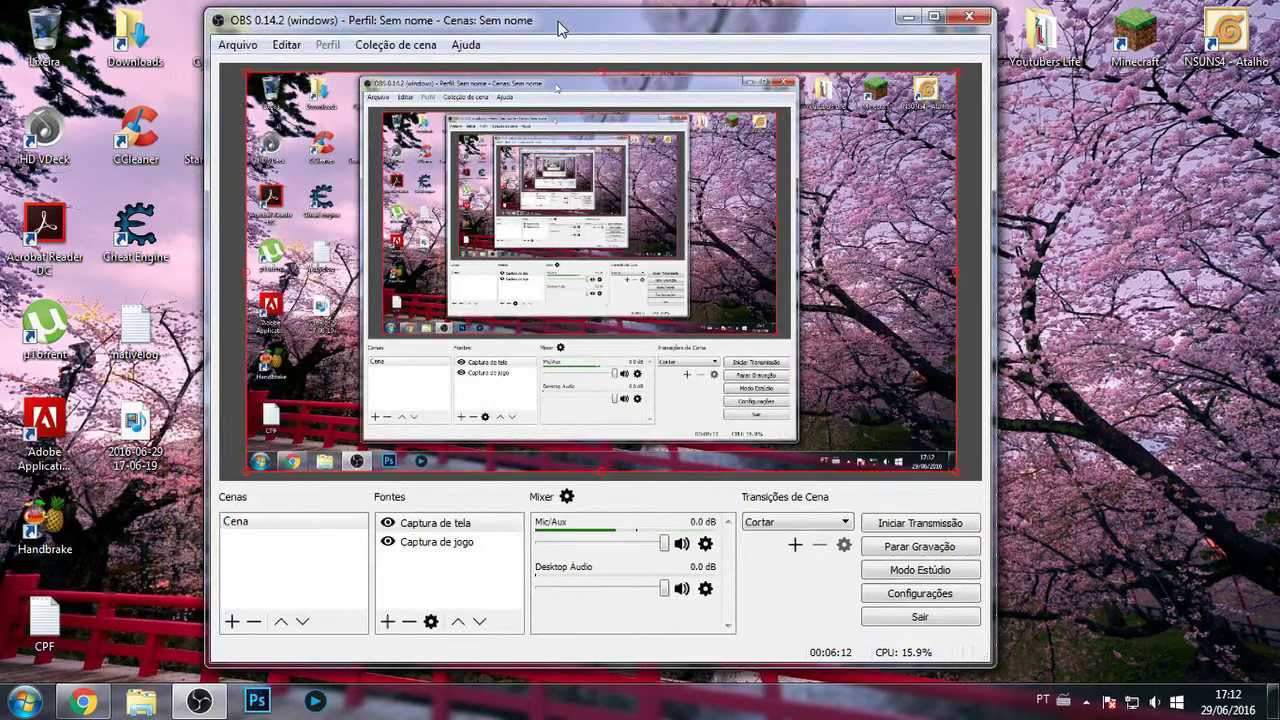
# Shift the main window slightly and reopen the output settings.
pyautogui.moveTo(557, 26); pyautogui.dragTo(540, 30)
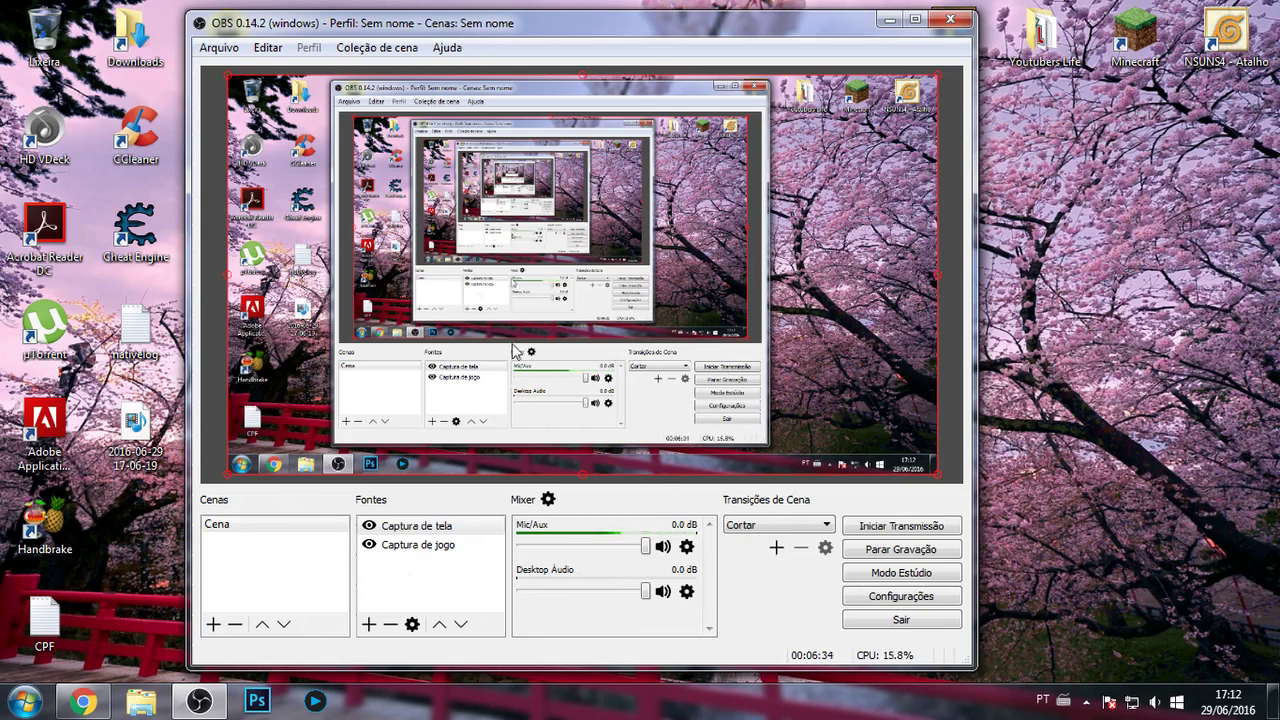
pyautogui.click(884, 600)
pyautogui.click(241, 171)
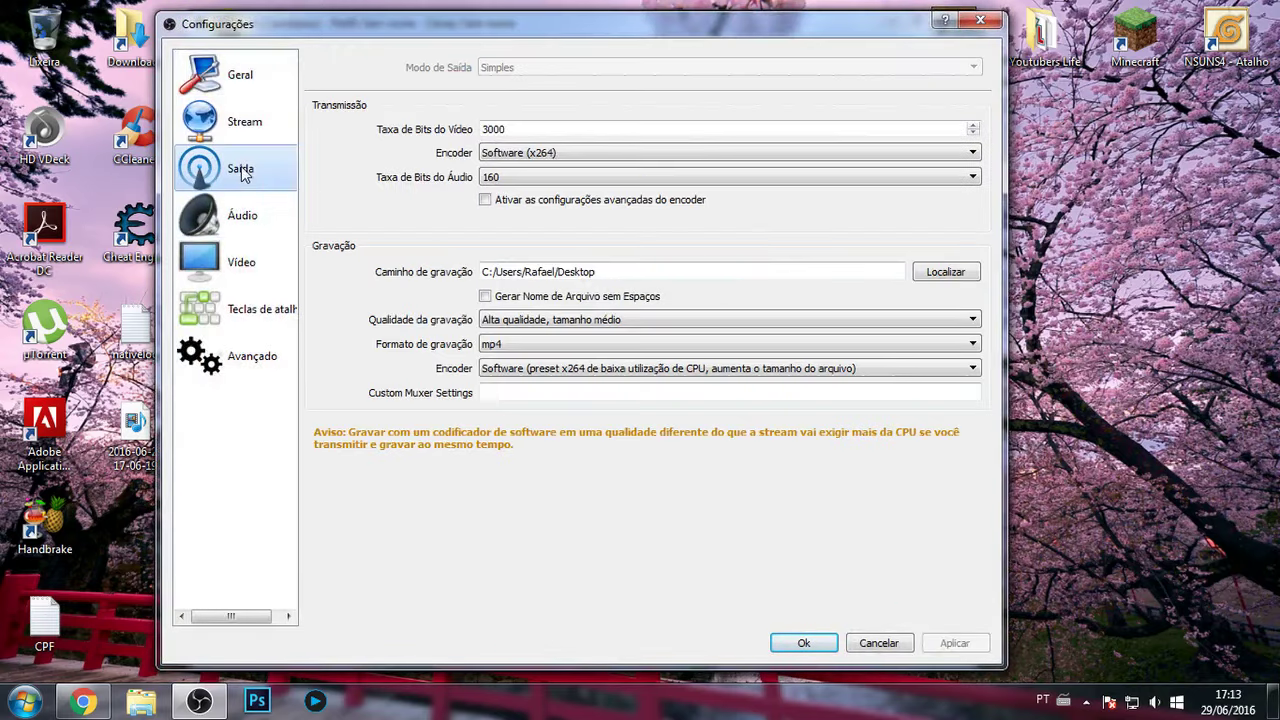